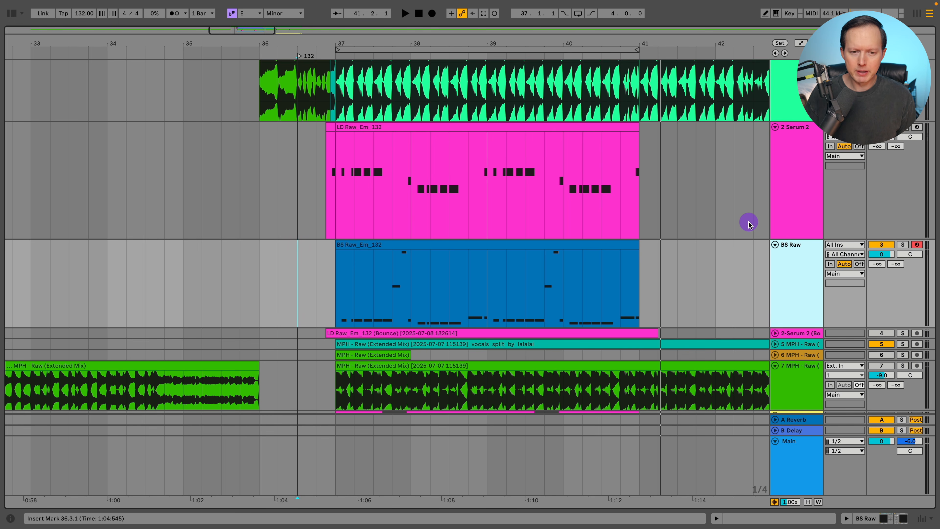
View the pitch bend envelope of the LD Raw_Em_132 clip, then return to the Serum 2 lead track.
{"action": "left_click", "coordinate": [787, 190]}
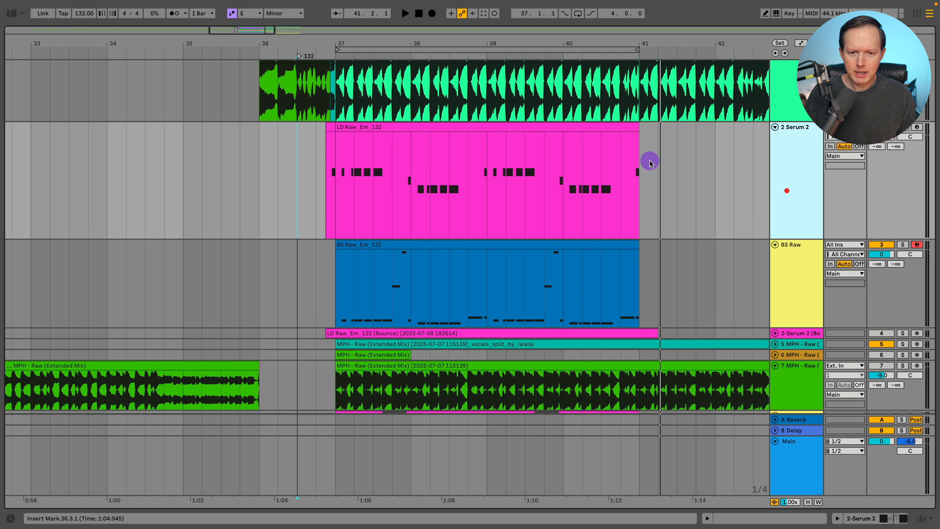
{"action": "left_click", "coordinate": [584, 130]}
{"action": "double_click", "coordinate": [585, 130]}
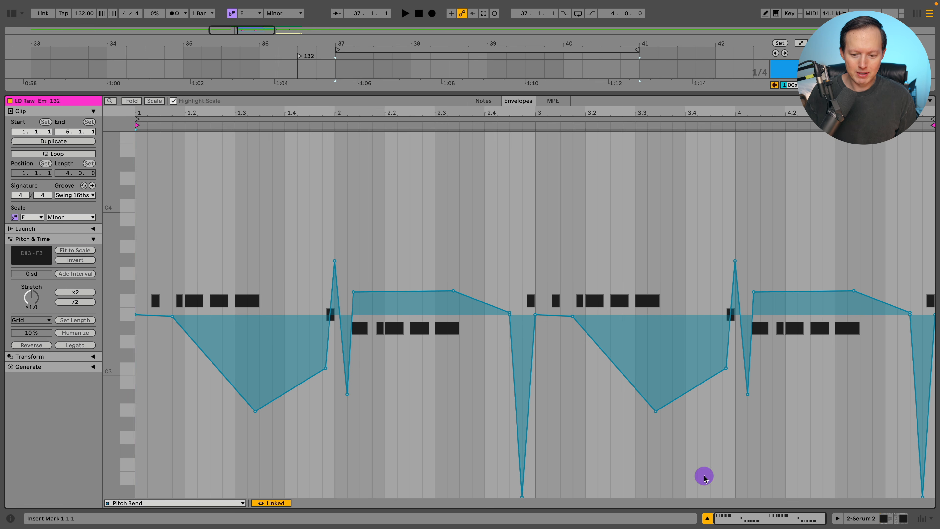
{"action": "left_click", "coordinate": [866, 520]}
{"action": "scroll", "coordinate": [751, 218], "scroll_direction": "up", "scroll_amount": 3}
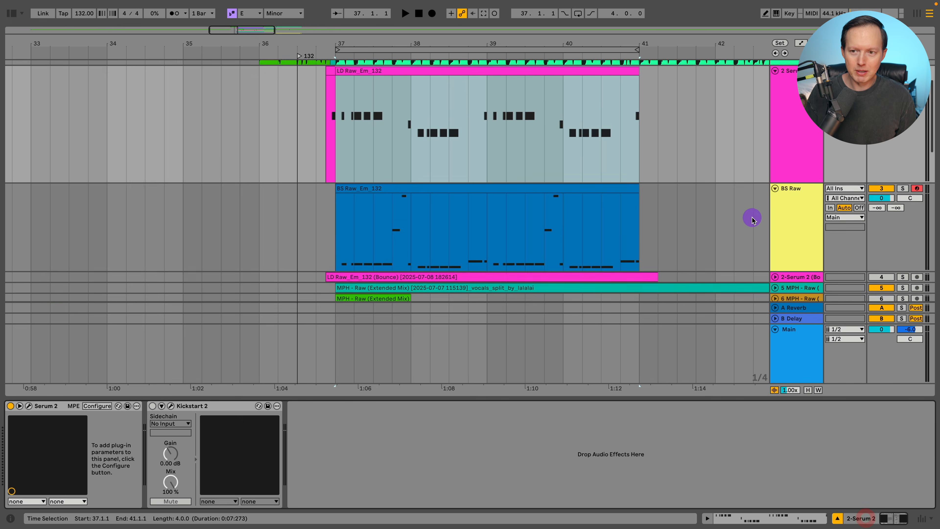
{"action": "left_click", "coordinate": [810, 184]}
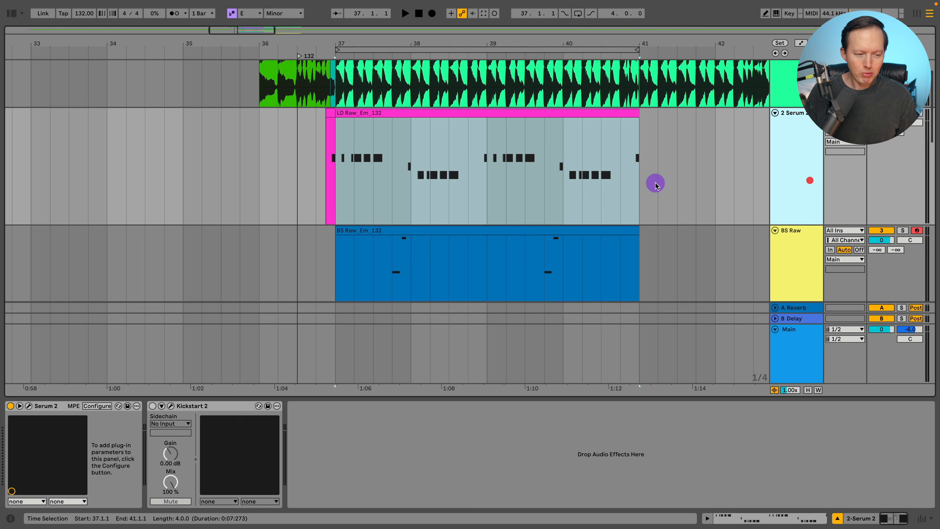
Reopen the LD Raw_Em_132 clip and compare its MIDI notes with its pitch bend envelope.
{"action": "double_click", "coordinate": [449, 113]}
{"action": "left_click", "coordinate": [482, 100]}
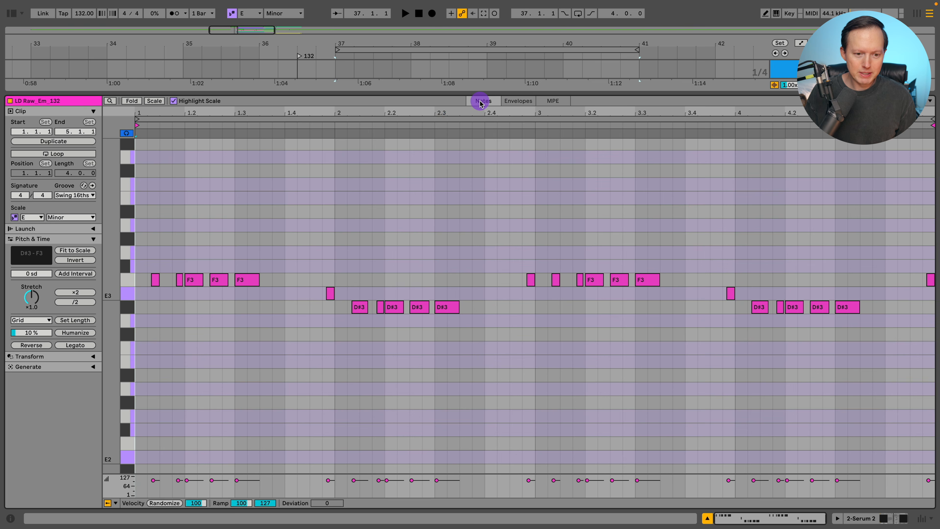
{"action": "left_click", "coordinate": [520, 106]}
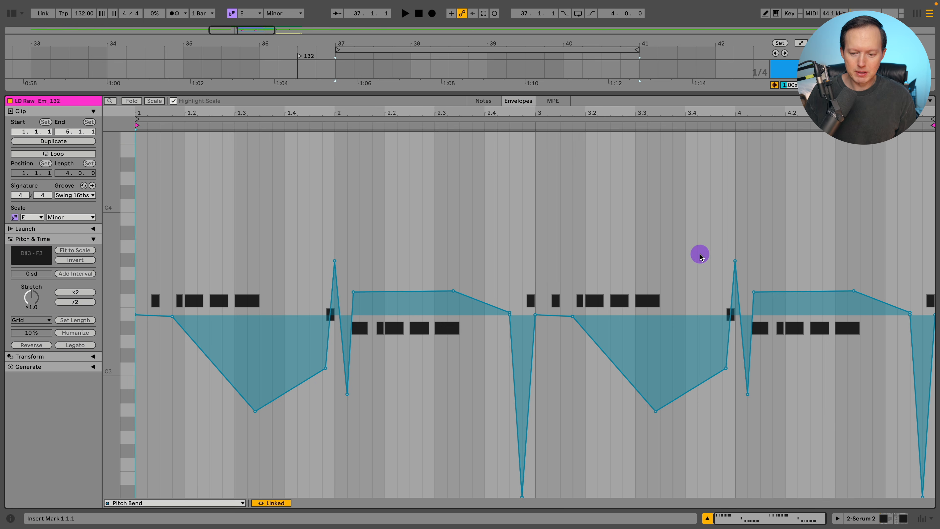
Open the lead track's Serum 2 on its oscillator page and play the track soloed.
{"action": "left_click", "coordinate": [859, 518]}
{"action": "scroll", "coordinate": [361, 145], "scroll_direction": "up", "scroll_amount": 2}
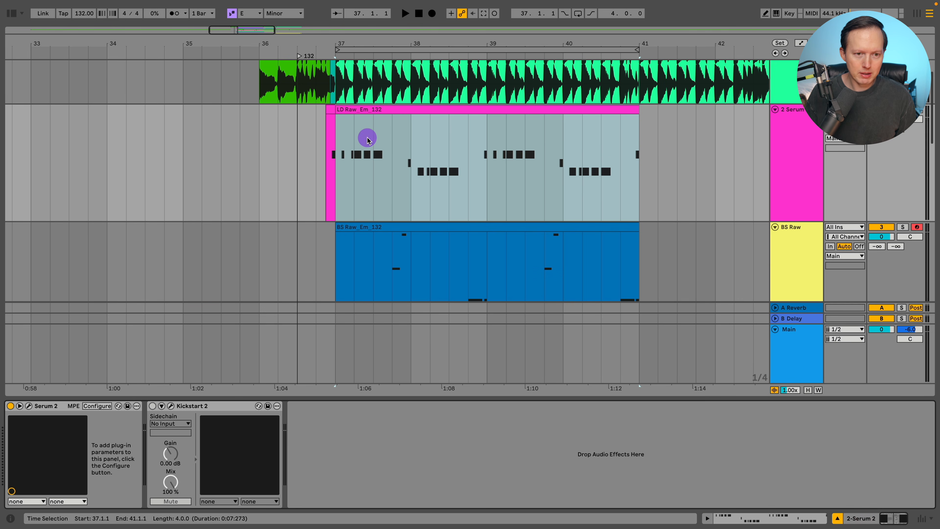
{"action": "left_click", "coordinate": [29, 406]}
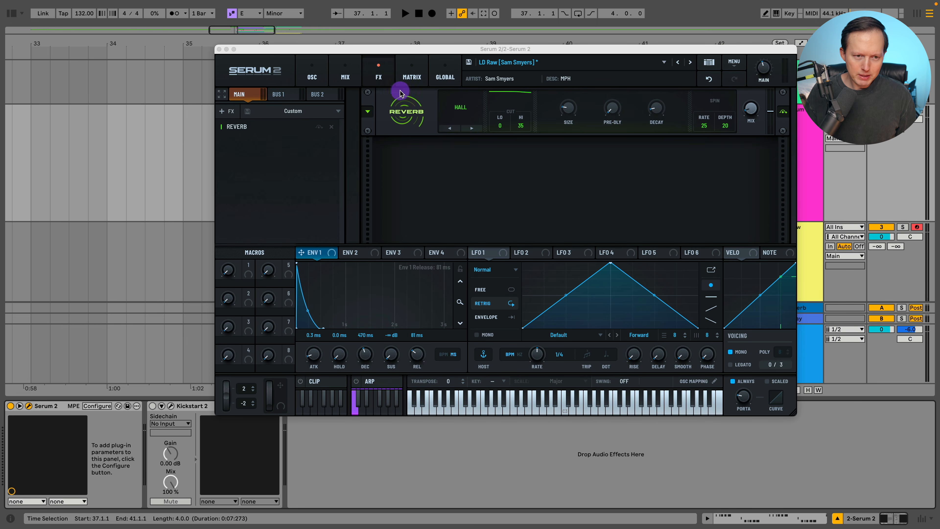
{"action": "left_click", "coordinate": [312, 73]}
{"action": "left_click_drag", "start_coordinate": [317, 54], "coordinate": [303, 65]}
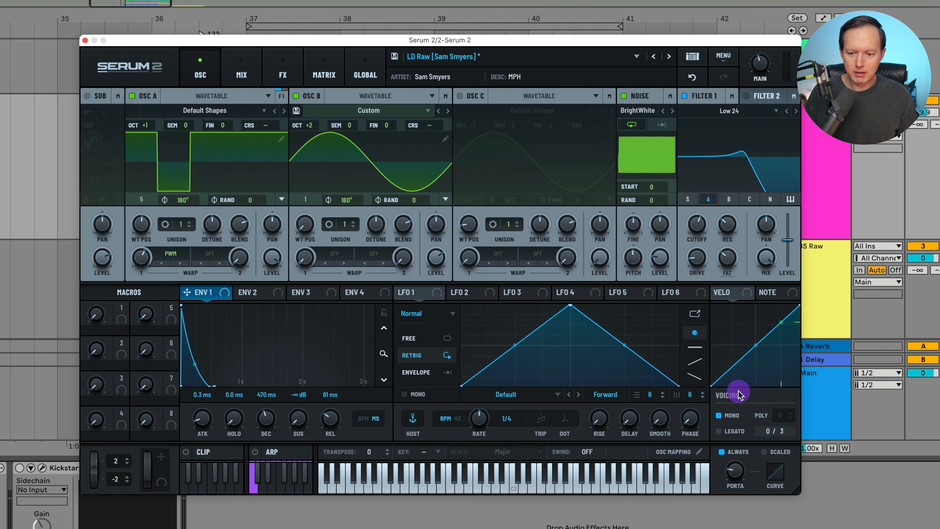
{"action": "left_click", "coordinate": [939, 100]}
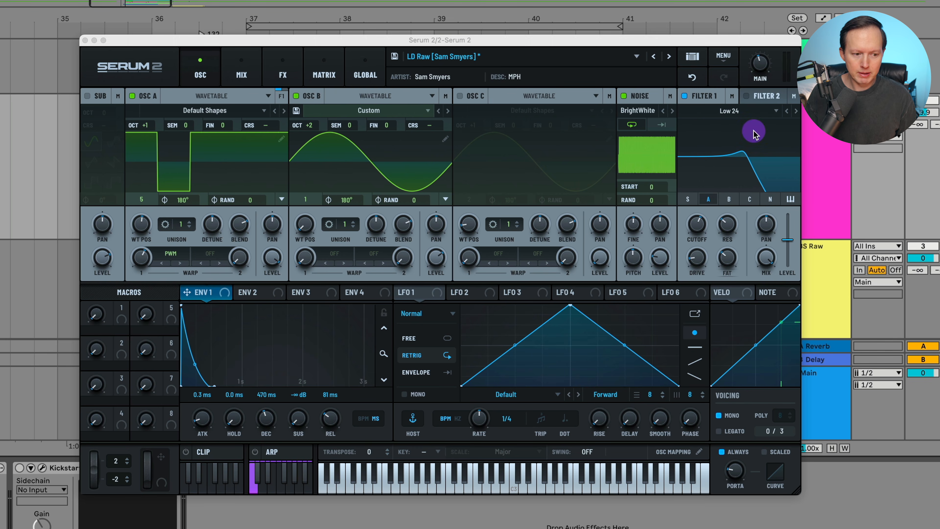
{"action": "key", "text": "space"}
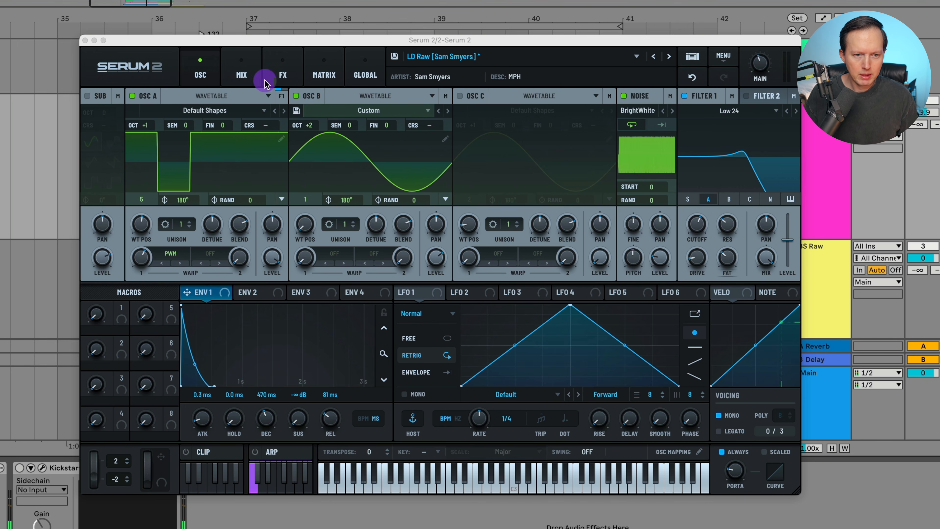
Turn off oscillator B, the noise oscillator and Filter 1 to isolate oscillator A.
{"action": "left_click", "coordinate": [296, 96]}
{"action": "left_click", "coordinate": [624, 96]}
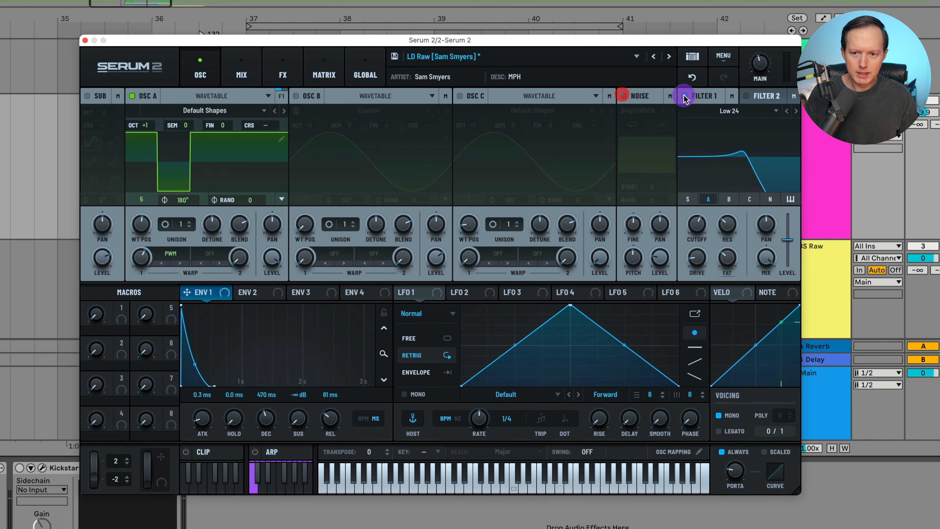
{"action": "left_click", "coordinate": [684, 96]}
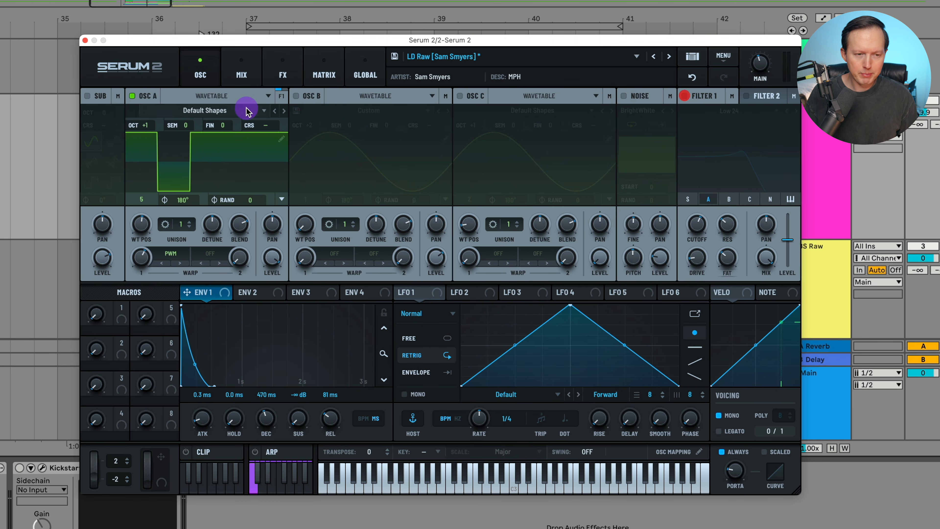
Examine oscillator A's wavetable choice, wavetable position, warp mode and warp amount.
{"action": "left_click", "coordinate": [204, 110]}
{"action": "mouse_move", "coordinate": [222, 152]}
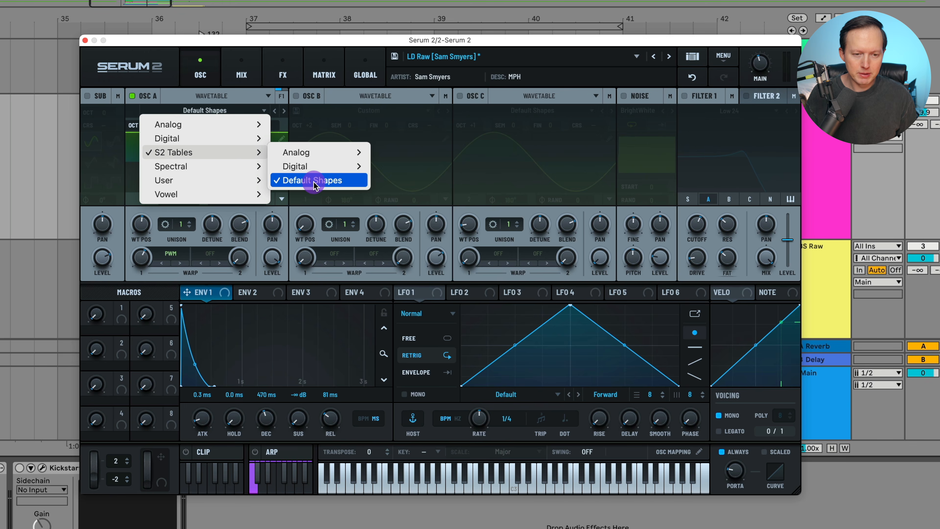
{"action": "left_click", "coordinate": [215, 91]}
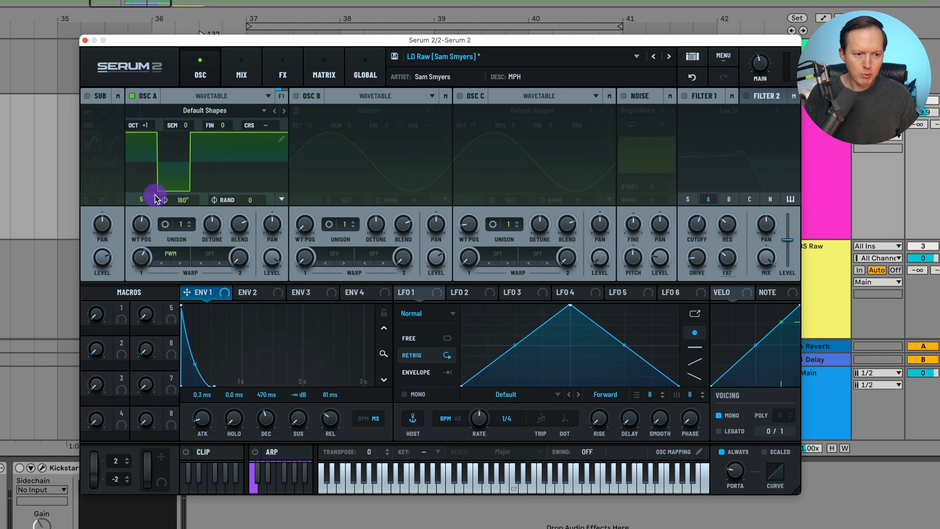
{"action": "left_click", "coordinate": [141, 224]}
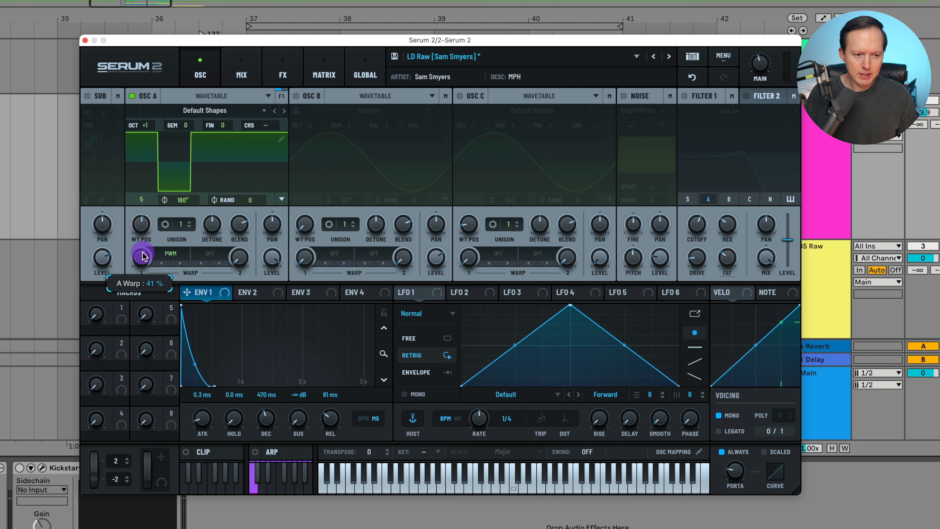
{"action": "left_click", "coordinate": [170, 253]}
{"action": "mouse_move", "coordinate": [193, 295]}
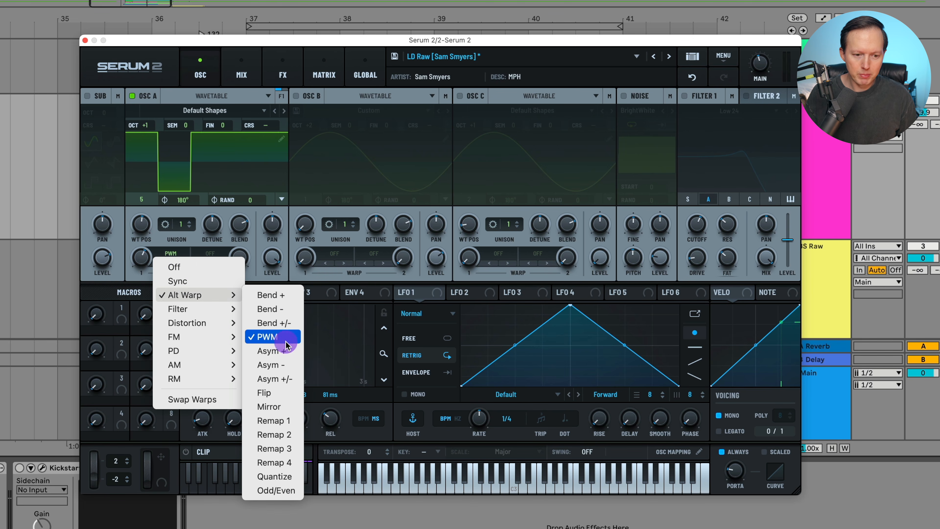
{"action": "left_click", "coordinate": [150, 236]}
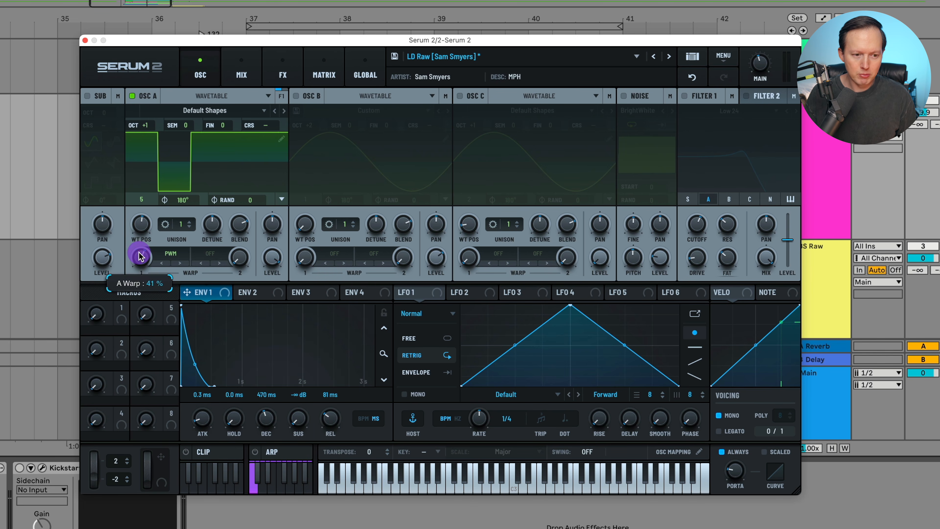
{"action": "left_click", "coordinate": [141, 255]}
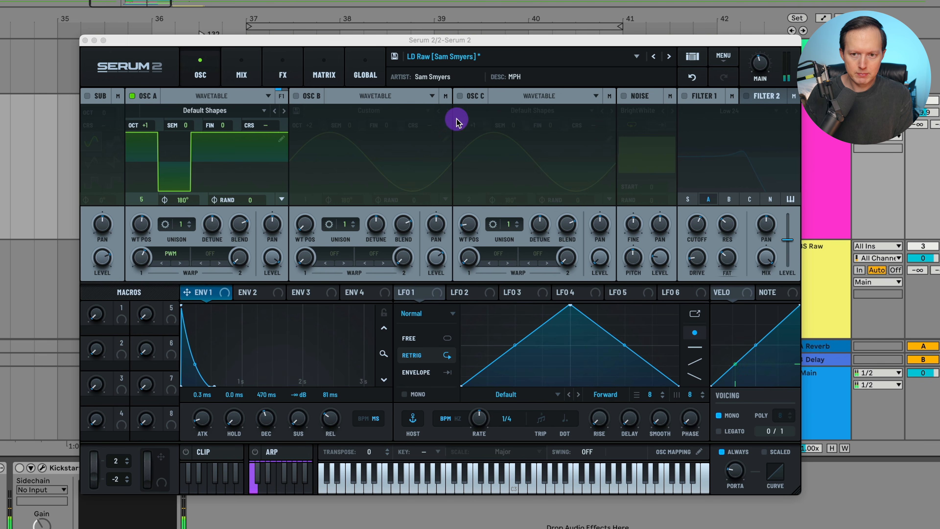
Turn on Filter 1 and check its cutoff, resonance, fat and drive settings.
{"action": "left_click", "coordinate": [684, 97]}
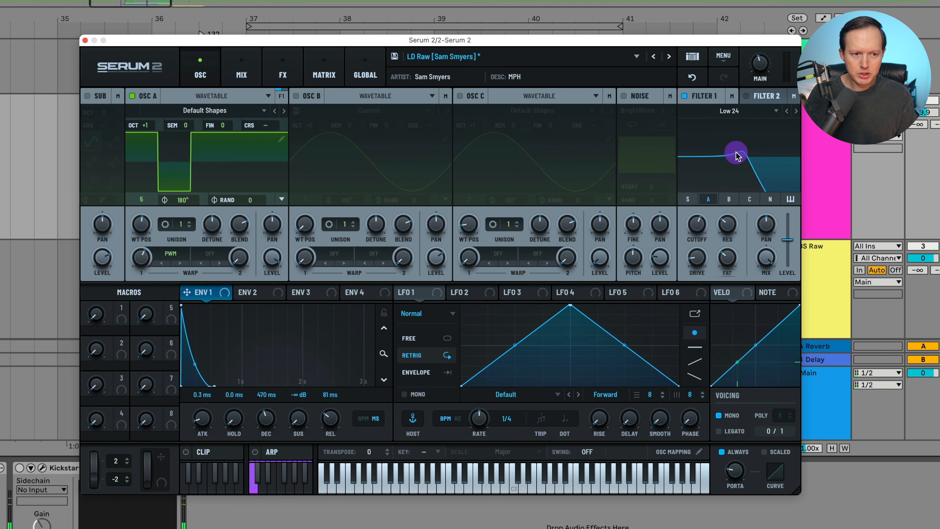
{"action": "left_click", "coordinate": [695, 224]}
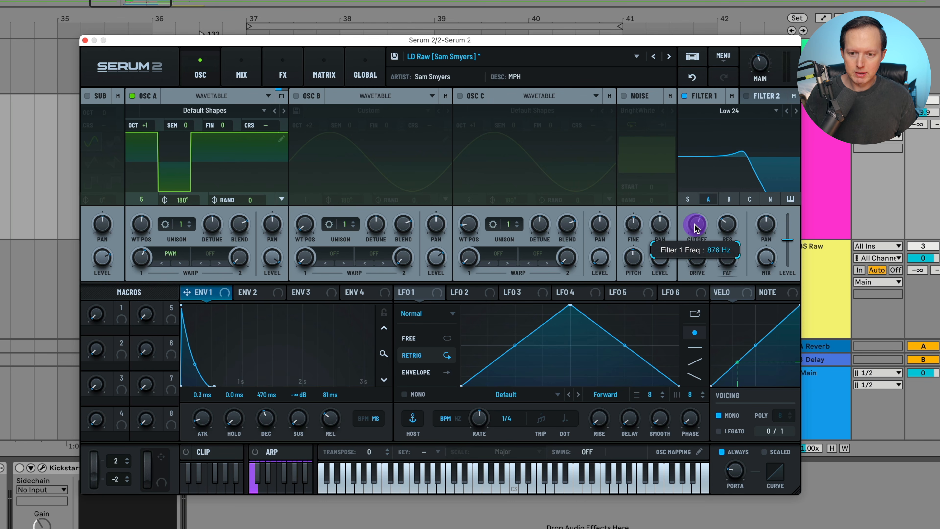
{"action": "left_click", "coordinate": [727, 224]}
{"action": "left_click", "coordinate": [727, 256]}
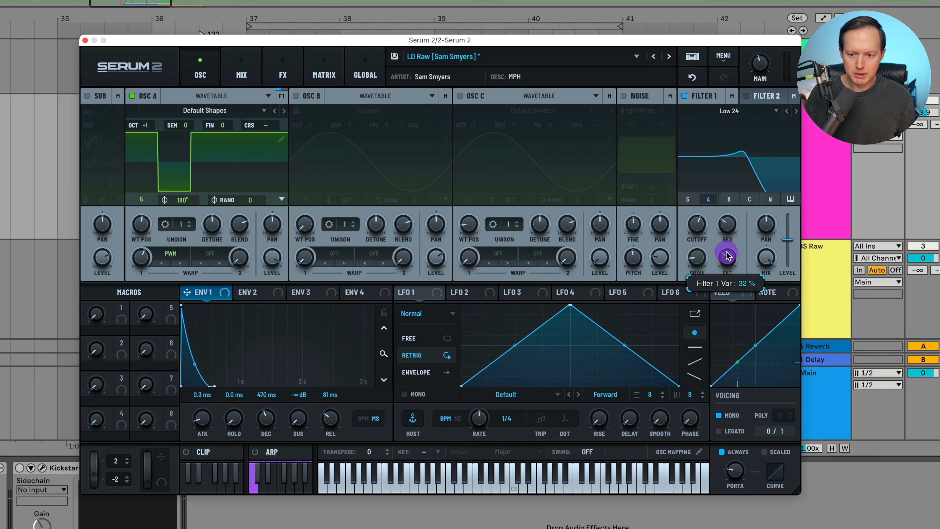
{"action": "left_click", "coordinate": [696, 256]}
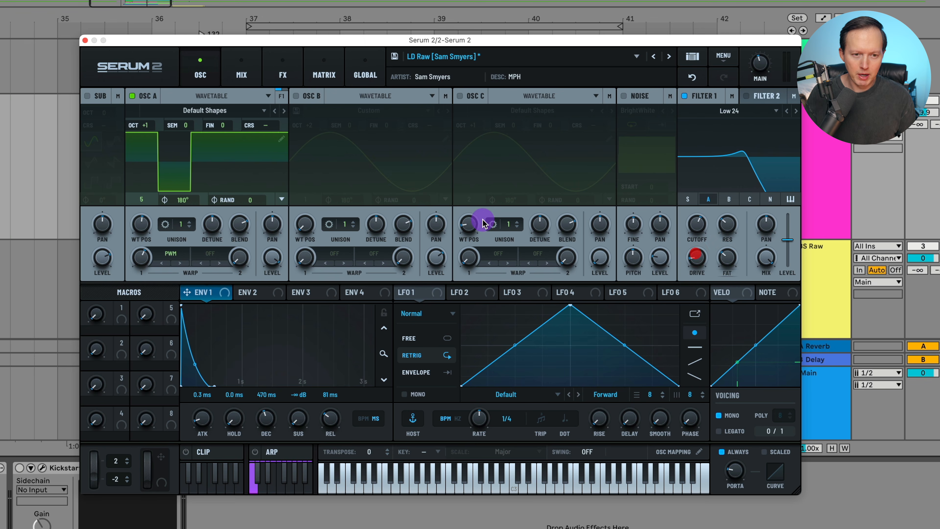
Turn on oscillator B and toggle oscillator A off and back on to compare the layers.
{"action": "left_click", "coordinate": [296, 97]}
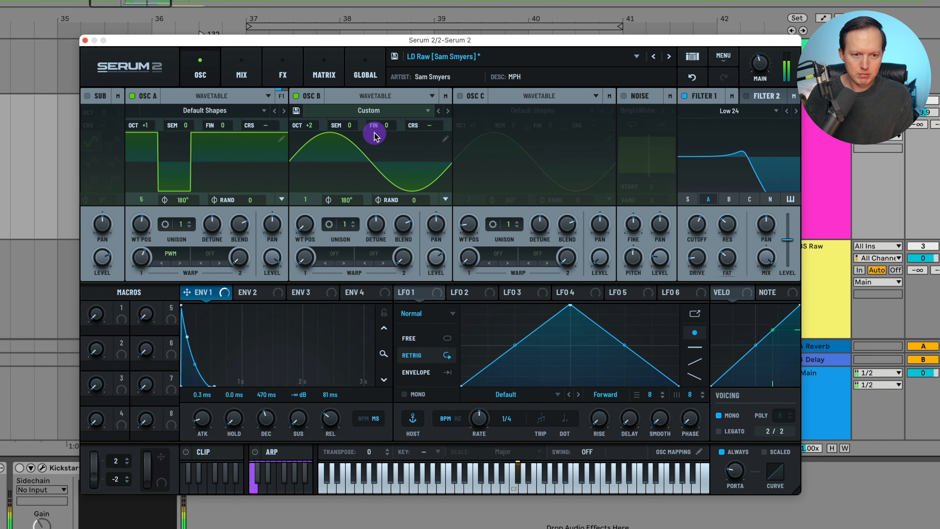
{"action": "left_click", "coordinate": [131, 96]}
{"action": "left_click", "coordinate": [132, 97]}
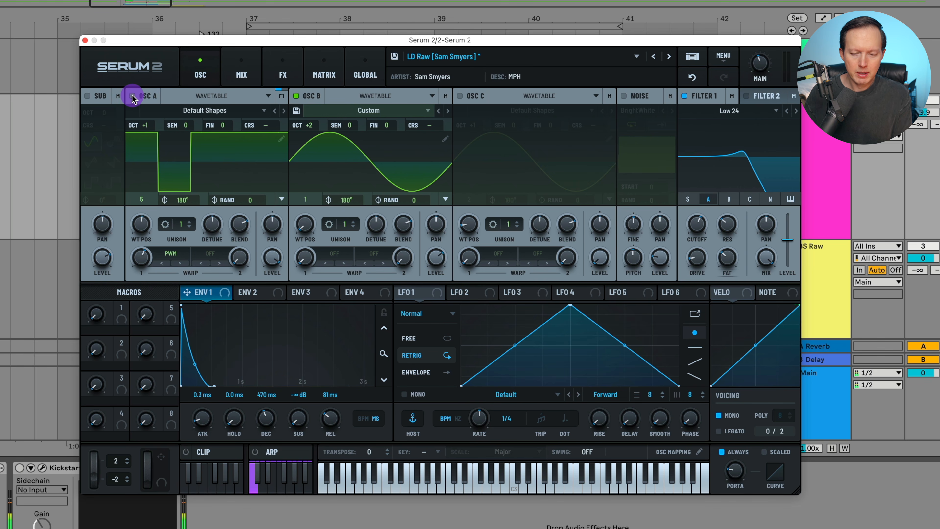
Check the mix setting of the lead sound's Hall reverb on Serum 2's effects page.
{"action": "left_click", "coordinate": [292, 71]}
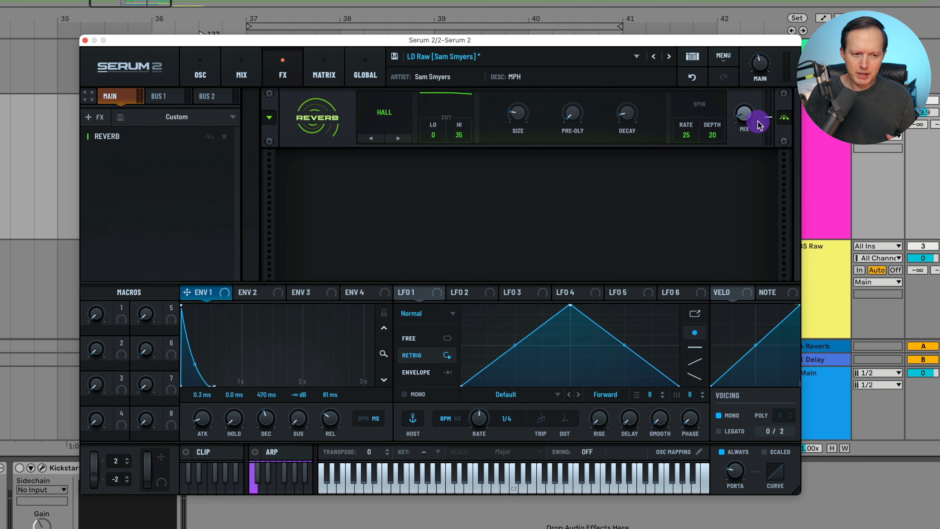
{"action": "left_click", "coordinate": [745, 122]}
{"action": "left_click", "coordinate": [745, 122]}
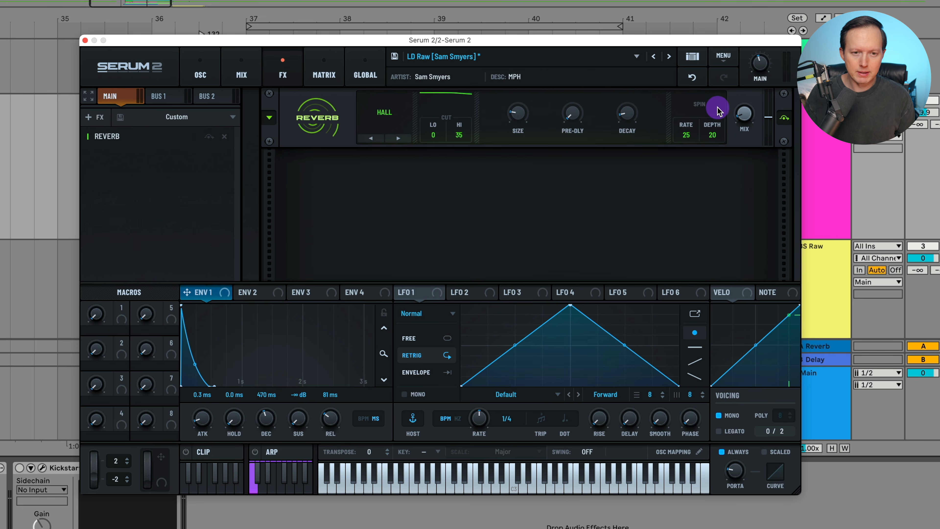
Return to the oscillator page and turn on the BrightWhite noise oscillator.
{"action": "left_click", "coordinate": [195, 77]}
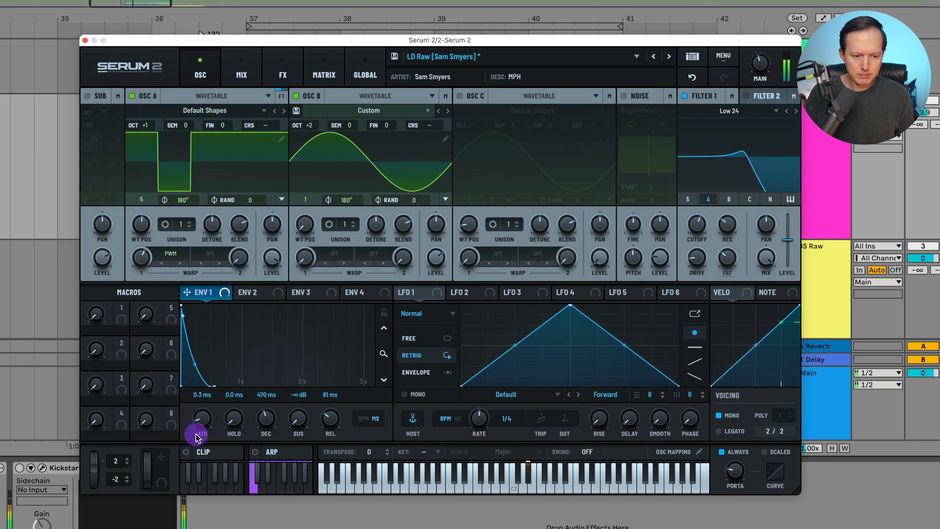
{"action": "left_click", "coordinate": [623, 96]}
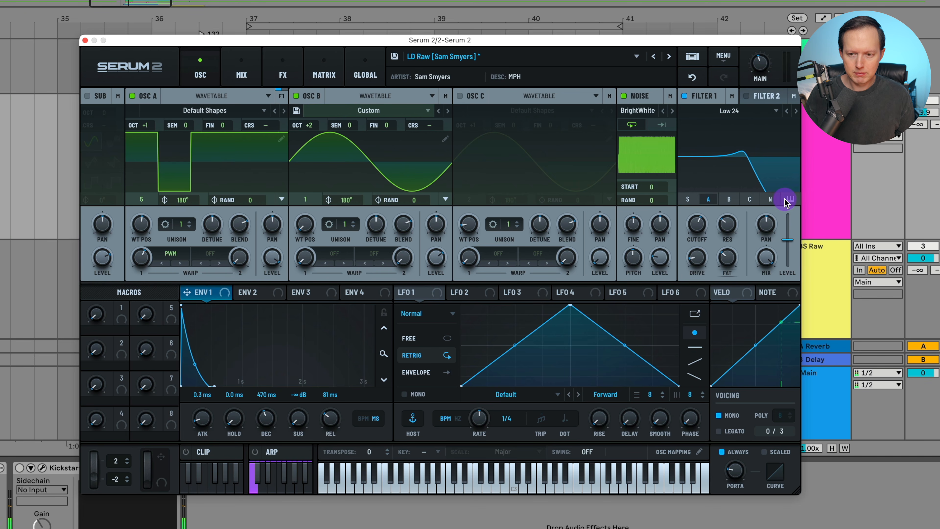
{"action": "left_click", "coordinate": [756, 199]}
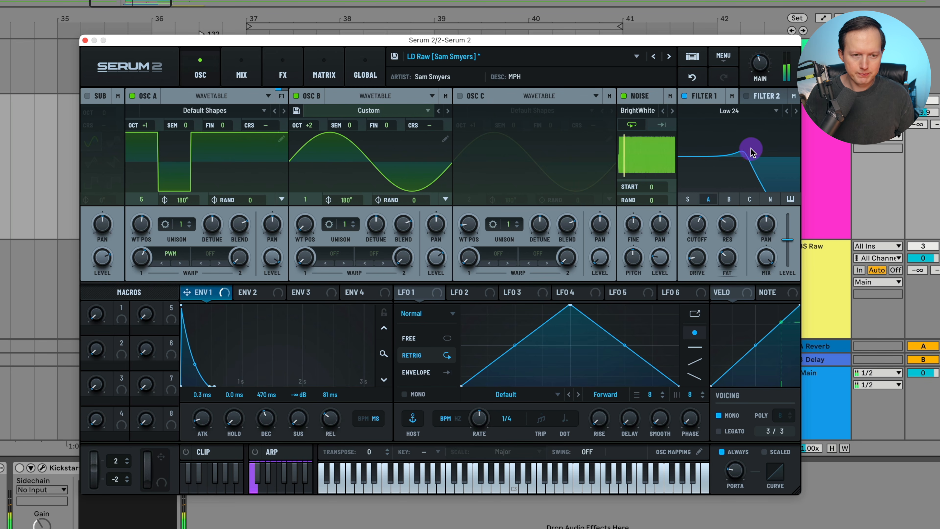
Close the Serum 2 window, then select and solo the blue BS Raw bass track.
{"action": "left_click", "coordinate": [85, 40]}
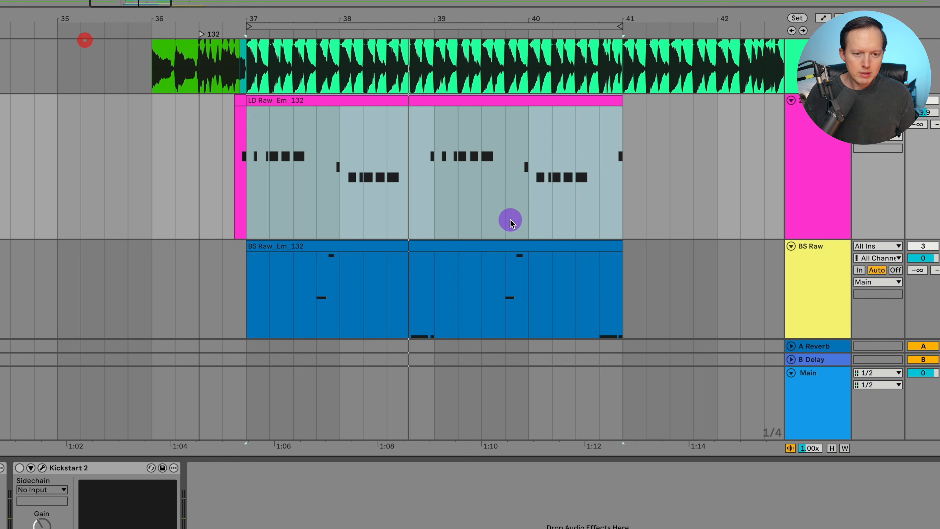
{"action": "scroll", "coordinate": [510, 222], "scroll_direction": "down", "scroll_amount": 3}
{"action": "left_click", "coordinate": [808, 226]}
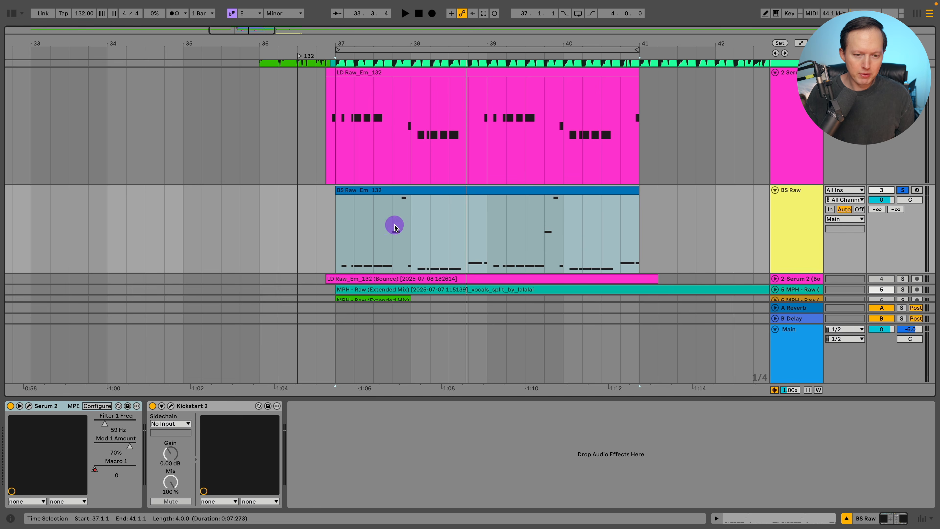
Open the BS Raw_Em_132 clip, examine its bass notes across their full pitch range, and close the clip view.
{"action": "double_click", "coordinate": [448, 193]}
{"action": "scroll", "coordinate": [407, 252], "scroll_direction": "up", "scroll_amount": 1}
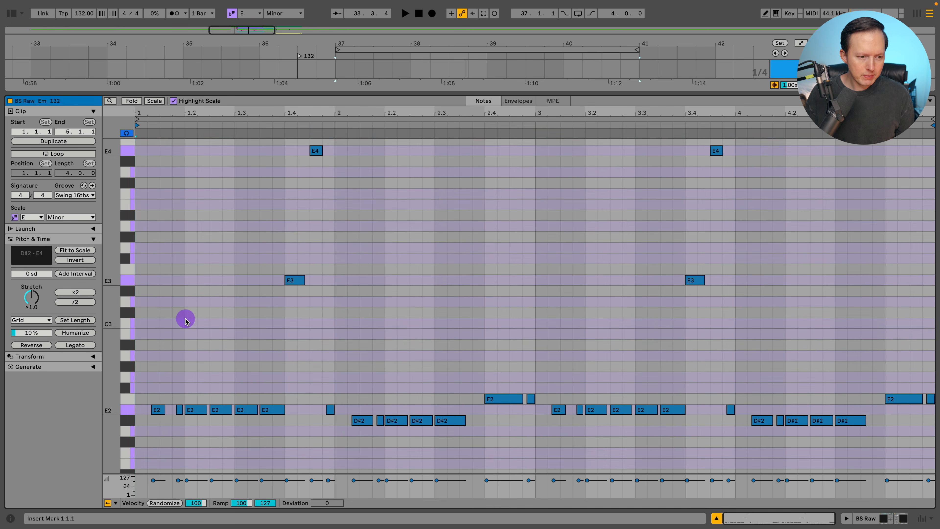
{"action": "left_click_drag", "start_coordinate": [118, 313], "coordinate": [108, 313]}
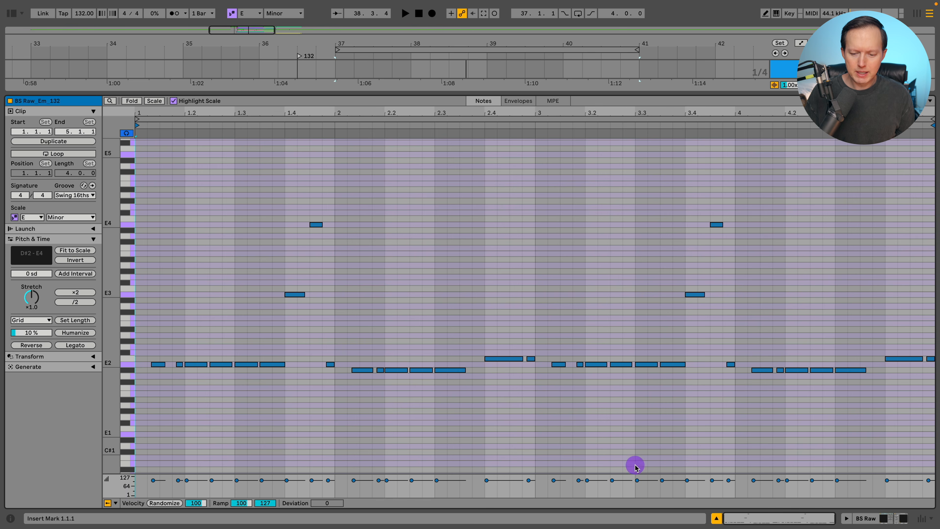
{"action": "left_click", "coordinate": [717, 521]}
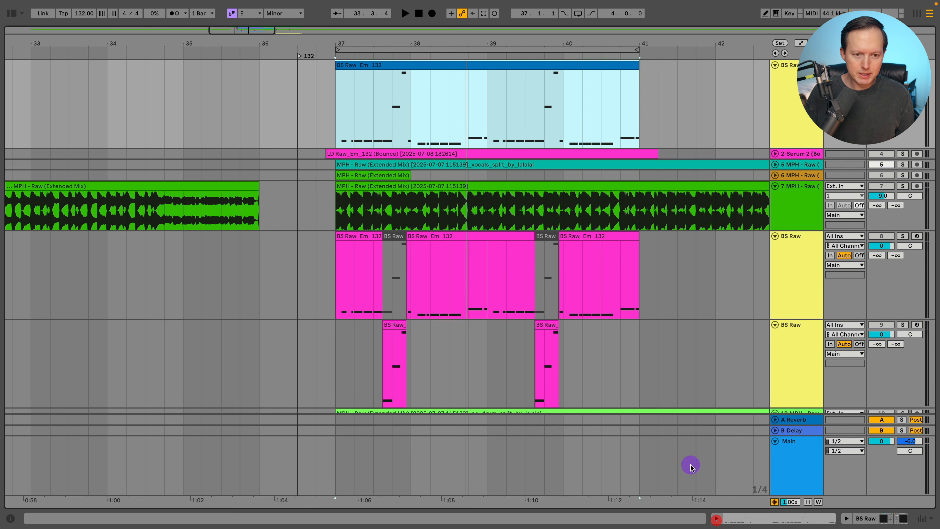
Open Serum 2 on the blue-clip BS Raw bass track and turn on oscillator B.
{"action": "scroll", "coordinate": [522, 266], "scroll_direction": "up", "scroll_amount": 3}
{"action": "left_click", "coordinate": [808, 181]}
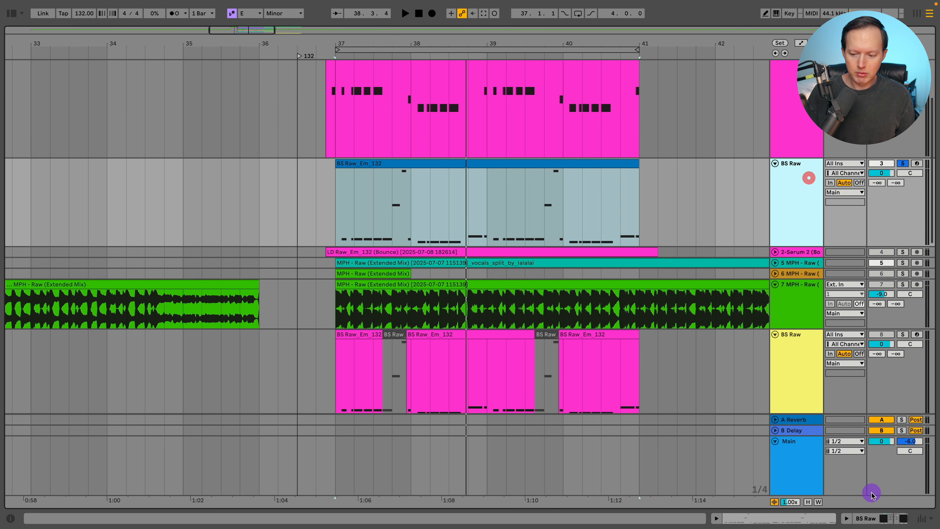
{"action": "double_click", "coordinate": [807, 177]}
{"action": "left_click", "coordinate": [29, 406]}
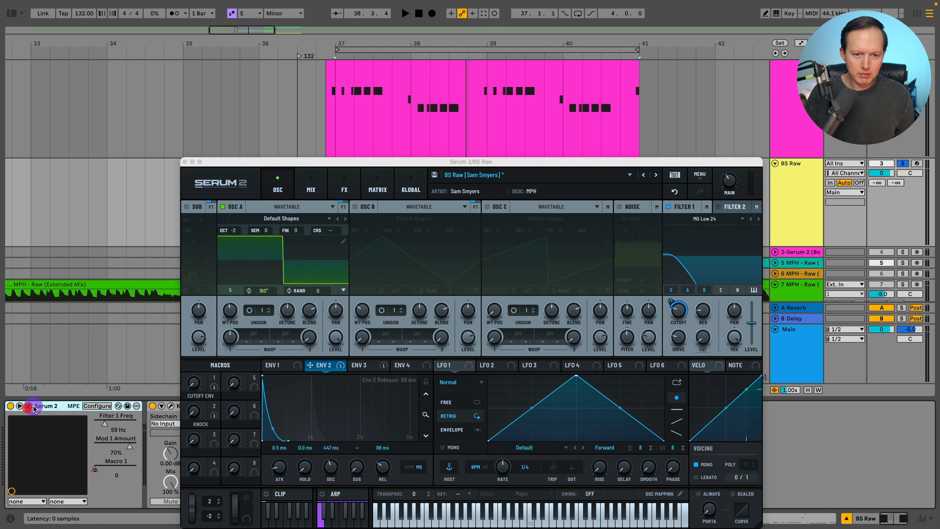
{"action": "left_click_drag", "start_coordinate": [350, 163], "coordinate": [342, 53]}
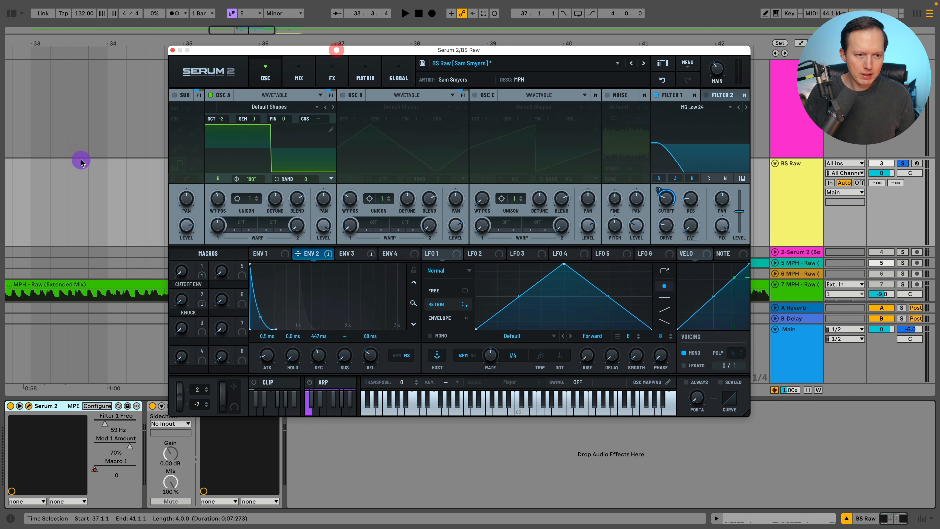
{"action": "left_click", "coordinate": [346, 101]}
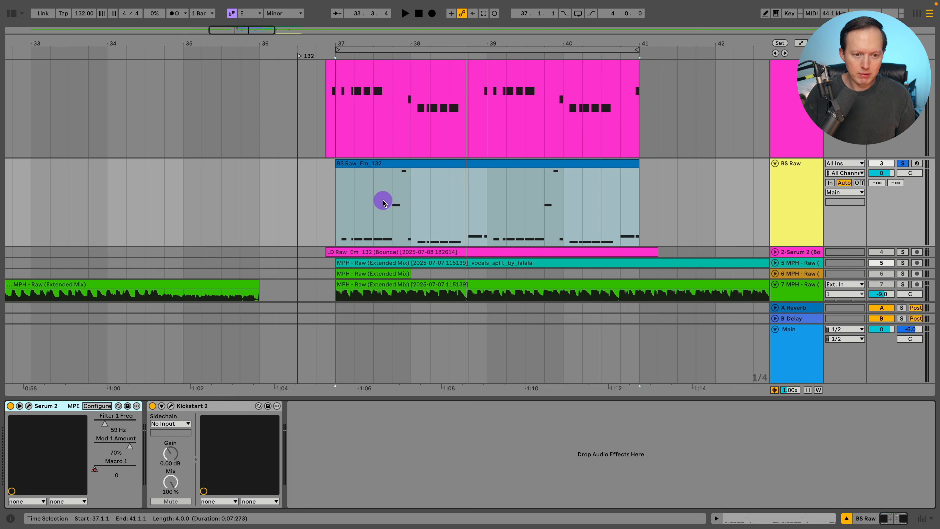
Play the blue BS Raw_Em_132 clip from 37.3.1, stop it, and switch Kickstart 2 off and on again.
{"action": "left_click", "coordinate": [383, 203]}
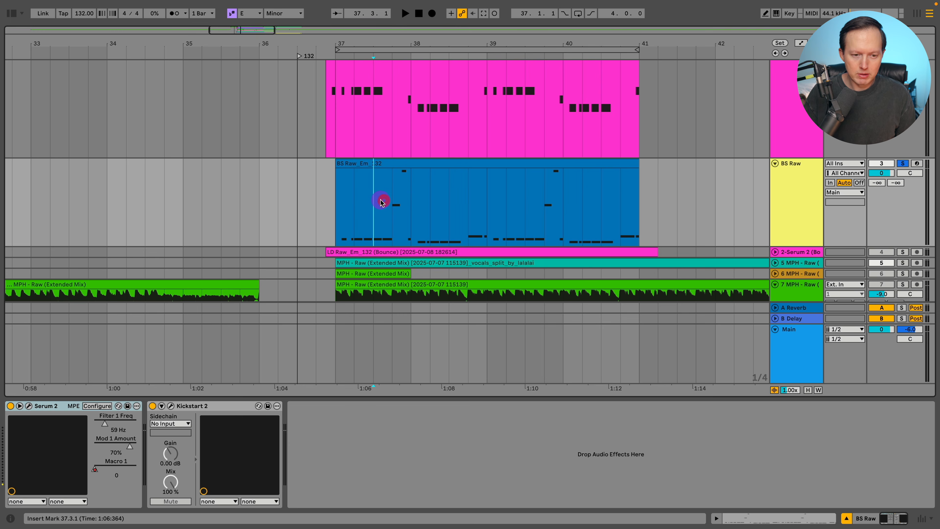
{"action": "key", "text": "space"}
{"action": "key", "text": "space"}
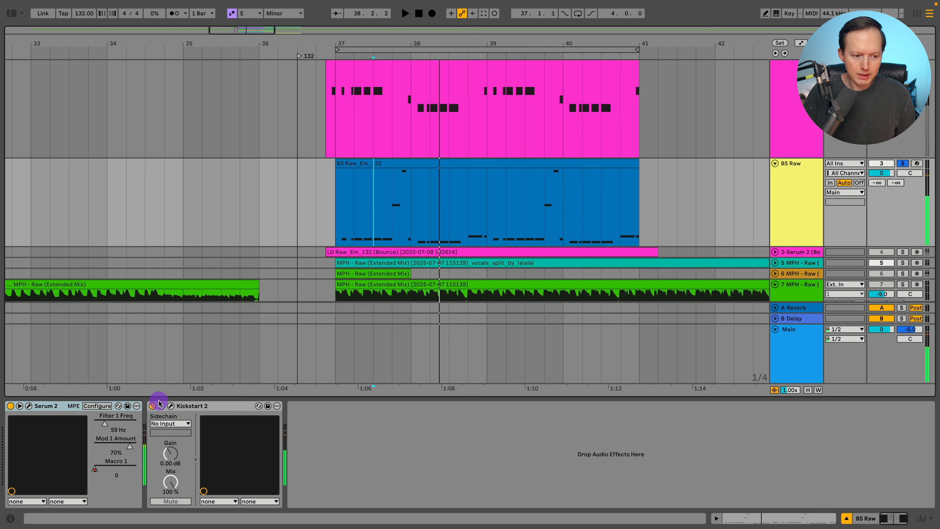
{"action": "left_click", "coordinate": [152, 407]}
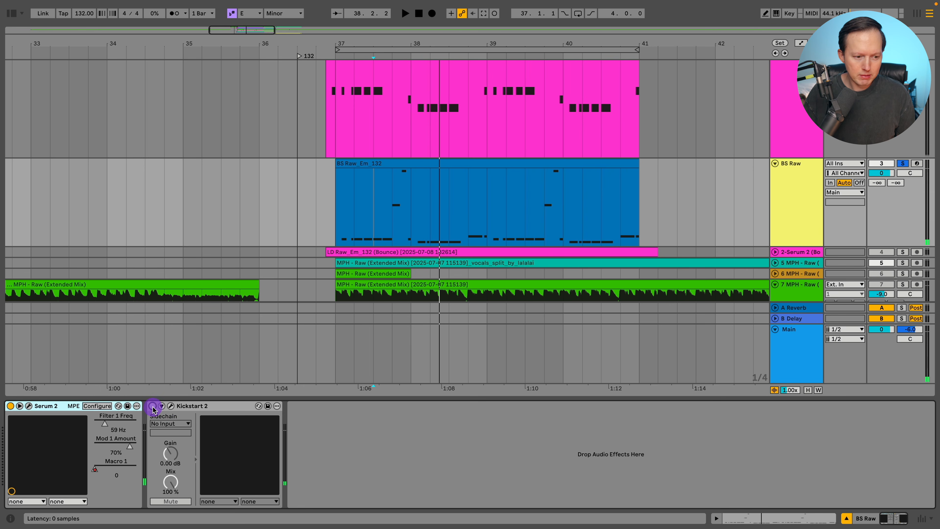
{"action": "left_click", "coordinate": [152, 406]}
Open Kickstart 2's window and compare the playing bass with the effect bypassed and active.
{"action": "left_click", "coordinate": [171, 406]}
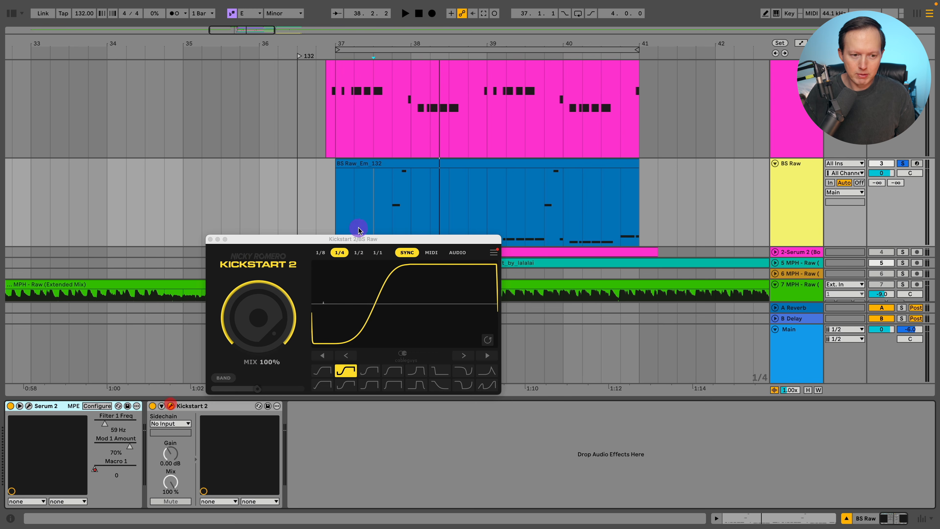
{"action": "left_click_drag", "start_coordinate": [346, 243], "coordinate": [380, 200]}
{"action": "key", "text": "space"}
{"action": "left_click", "coordinate": [152, 407]}
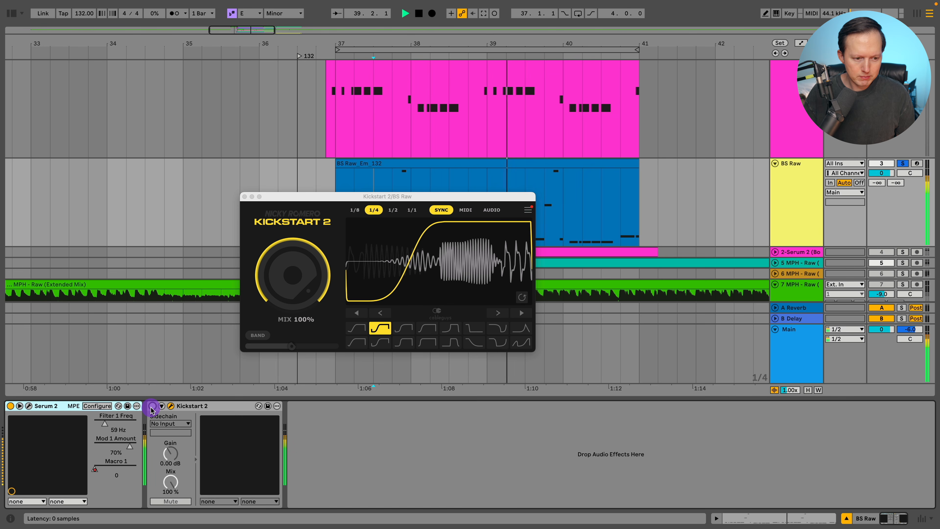
{"action": "left_click", "coordinate": [152, 406]}
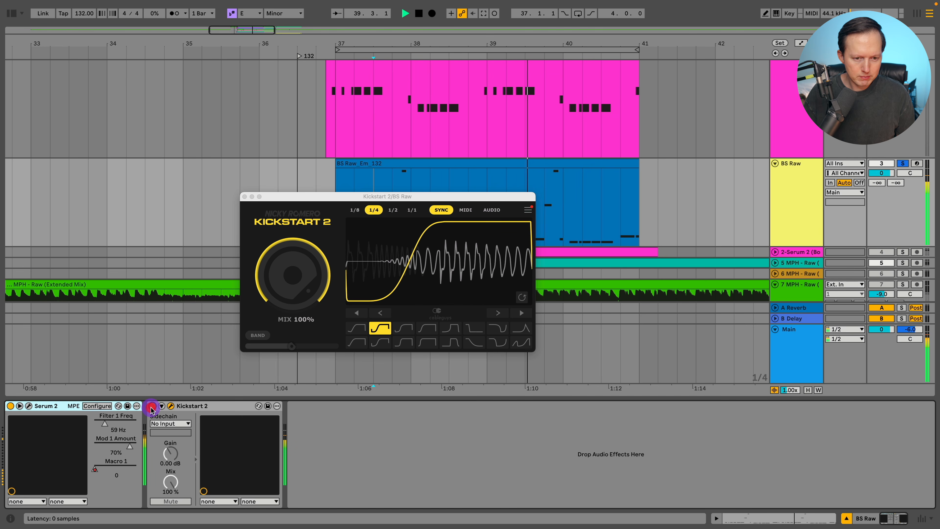
Close the Kickstart 2 window, stop playback and turn the effect off on the bass track.
{"action": "left_click", "coordinate": [246, 197]}
{"action": "key", "text": "space"}
{"action": "left_click", "coordinate": [152, 406]}
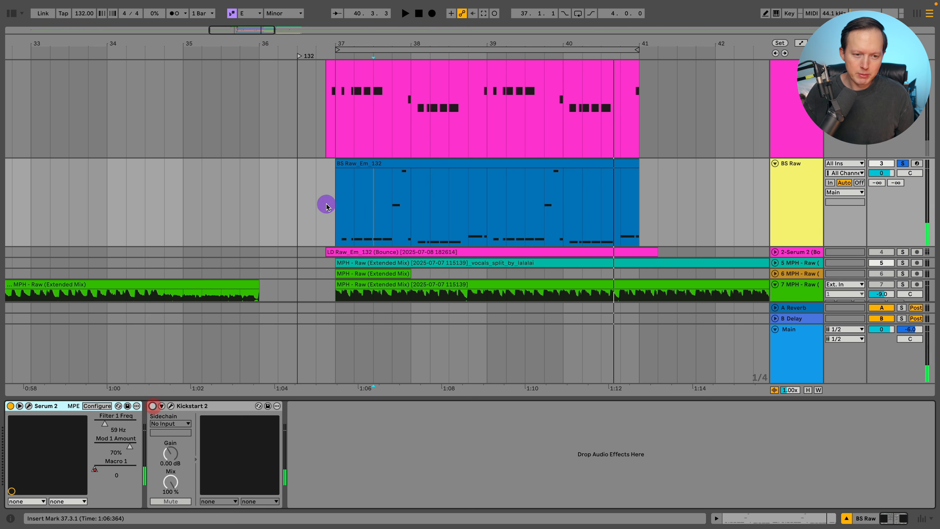
Show the automation lanes and play the bass clip with its Macro 1 automation.
{"action": "key", "text": "a"}
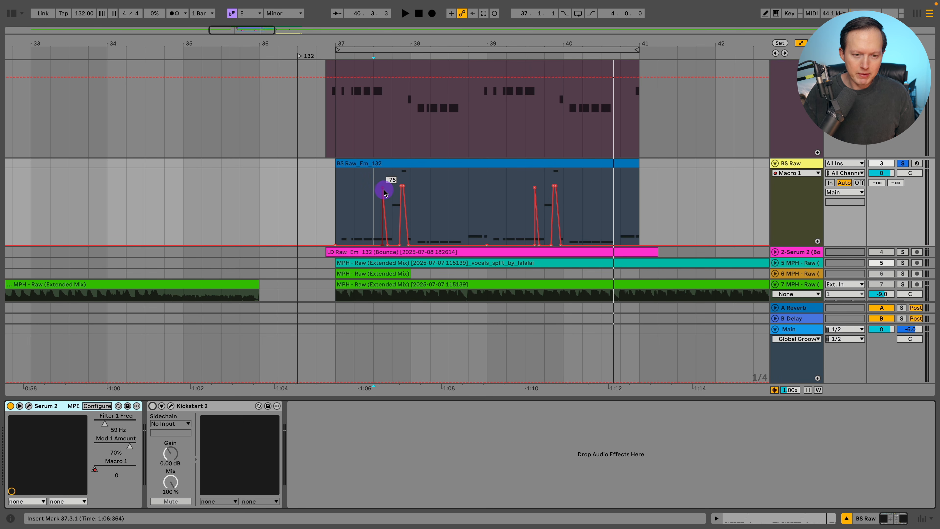
{"action": "key", "text": "space"}
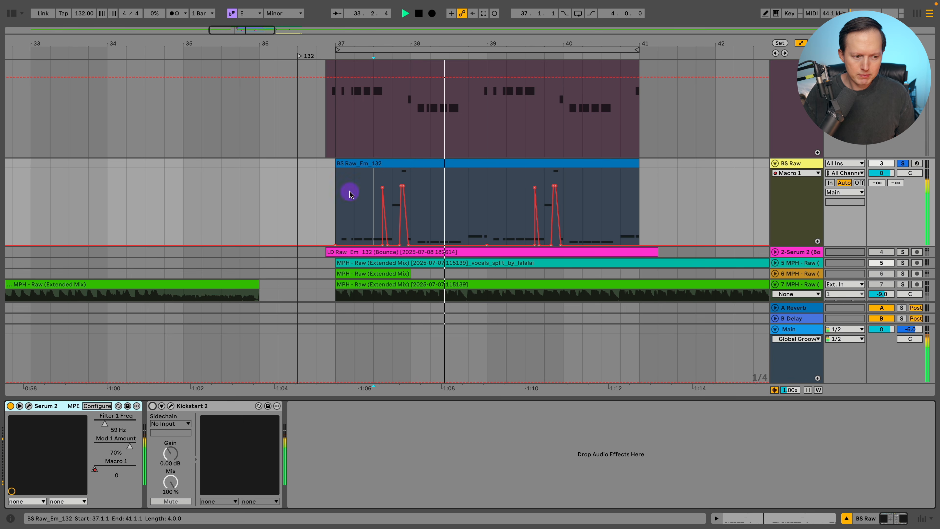
Turn off oscillator B in the bass track's Serum 2 and close its window.
{"action": "left_click", "coordinate": [29, 406]}
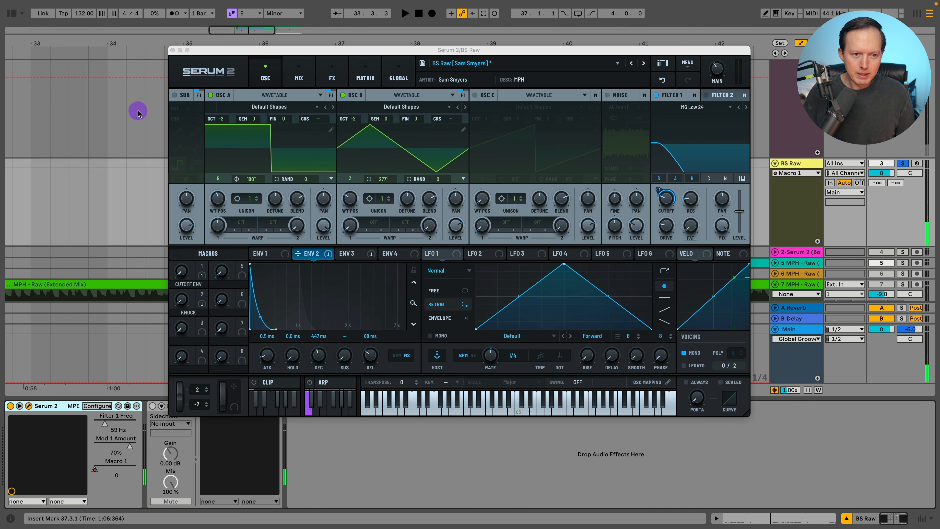
{"action": "left_click", "coordinate": [343, 95]}
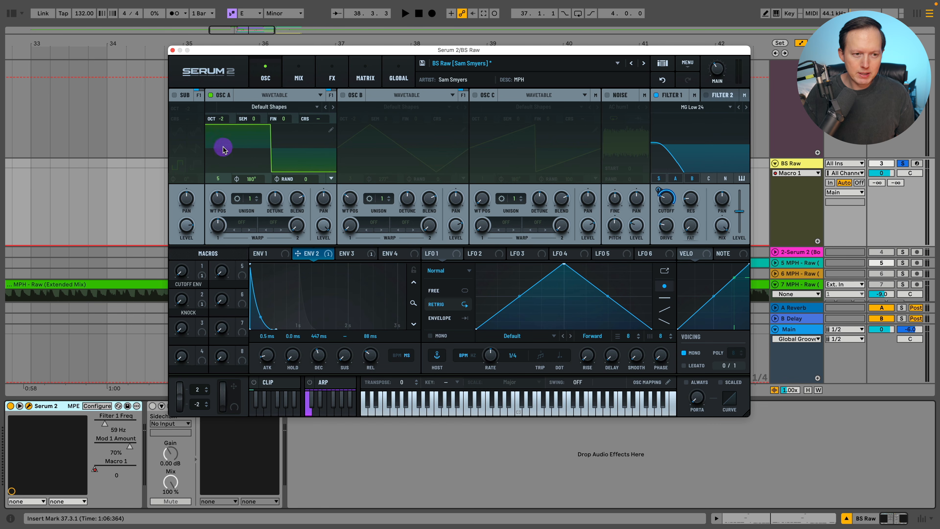
{"action": "left_click", "coordinate": [173, 50]}
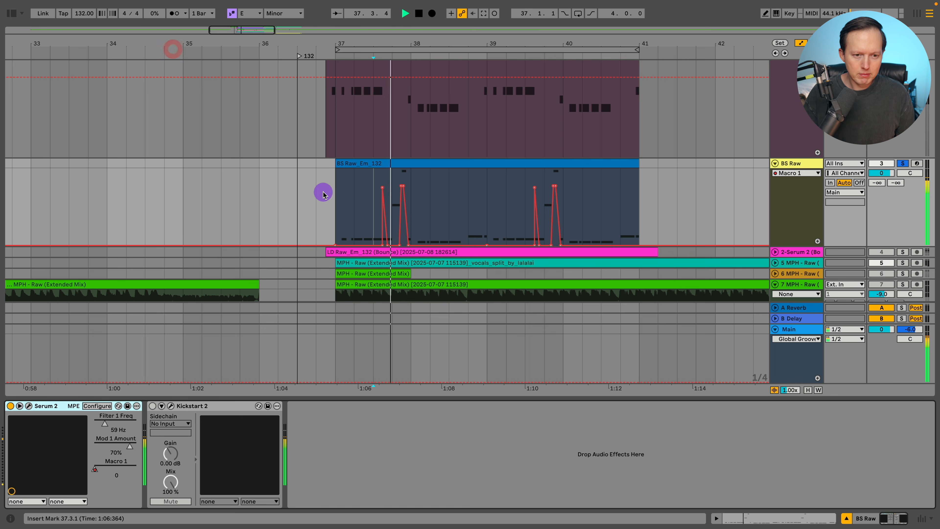
Examine the Macro 1 automation spikes on the bass clip while playing from 37.1.1 and again from 37.3.3.
{"action": "left_click", "coordinate": [334, 202]}
{"action": "key", "text": "space"}
{"action": "left_click_drag", "start_coordinate": [379, 43], "coordinate": [378, 89]}
{"action": "key", "text": "space"}
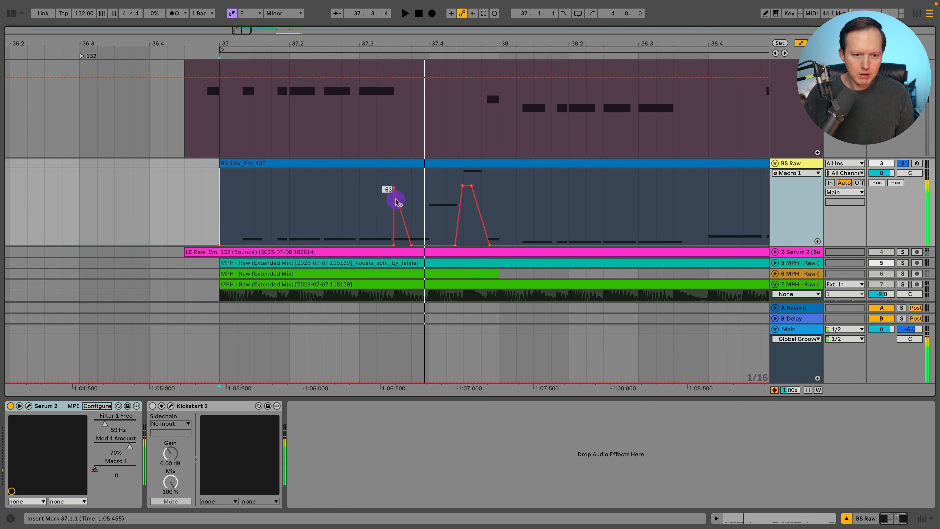
{"action": "left_click", "coordinate": [390, 182]}
{"action": "key", "text": "space"}
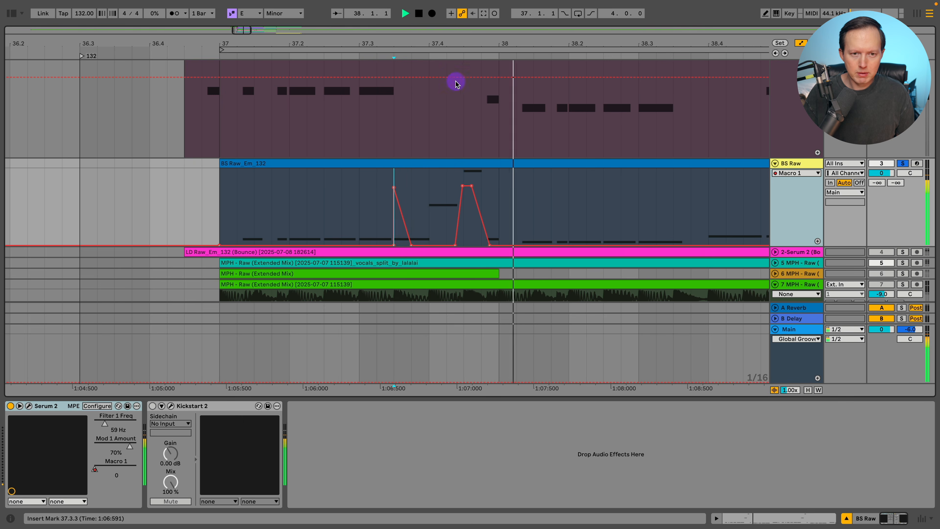
{"action": "key", "text": "space"}
{"action": "left_click", "coordinate": [465, 49]}
{"action": "left_click_drag", "start_coordinate": [465, 42], "coordinate": [466, 17]}
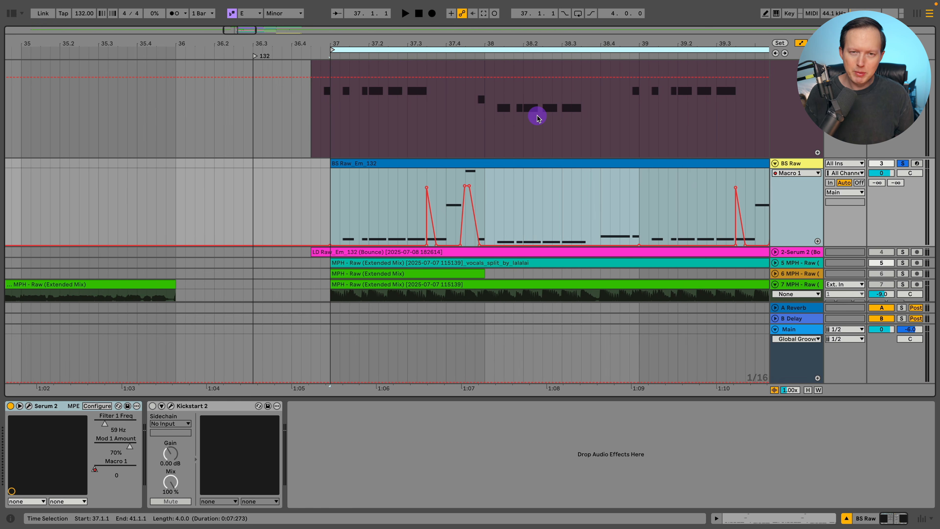
Hide the automation lanes, set the insert mark at 37.3.3 on BS Raw track 9, and solo that track.
{"action": "scroll", "coordinate": [545, 121], "scroll_direction": "down", "scroll_amount": 10}
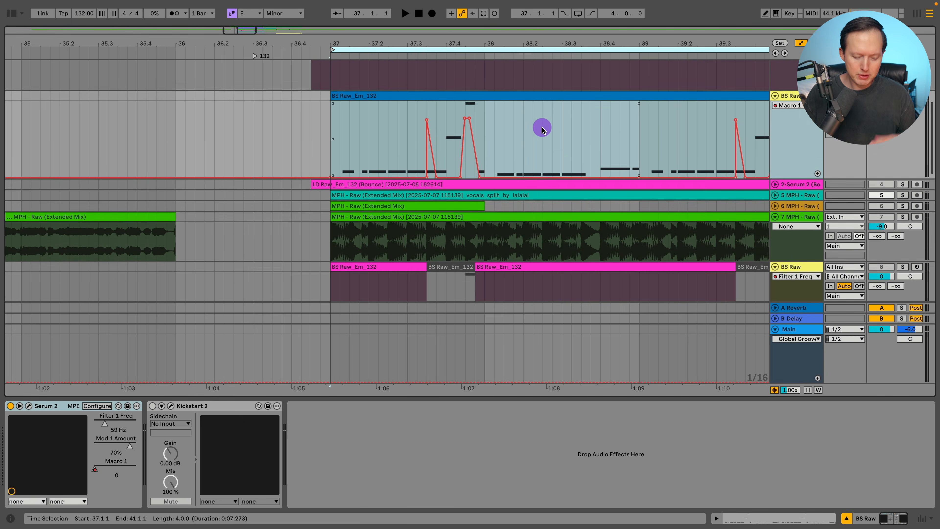
{"action": "scroll", "coordinate": [561, 154], "scroll_direction": "down", "scroll_amount": 1}
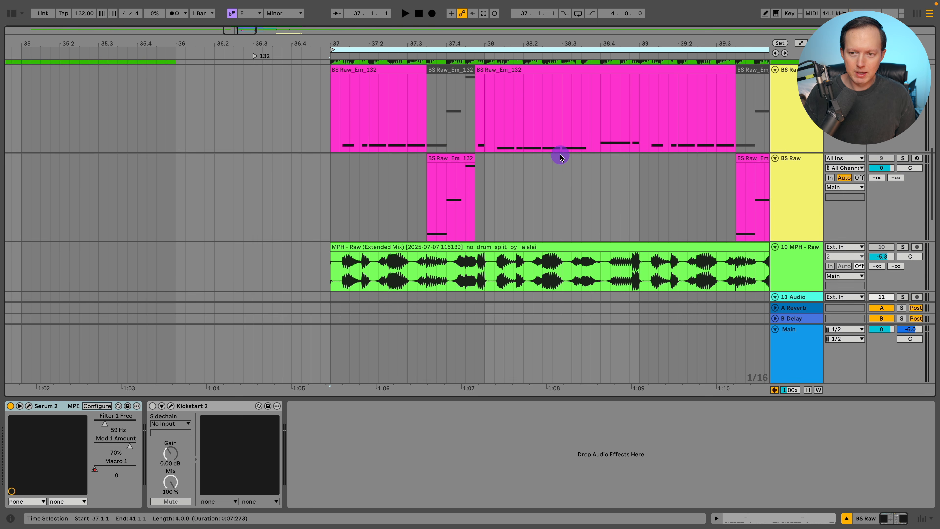
{"action": "left_click", "coordinate": [427, 203]}
{"action": "scroll", "coordinate": [475, 191], "scroll_direction": "down", "scroll_amount": 1}
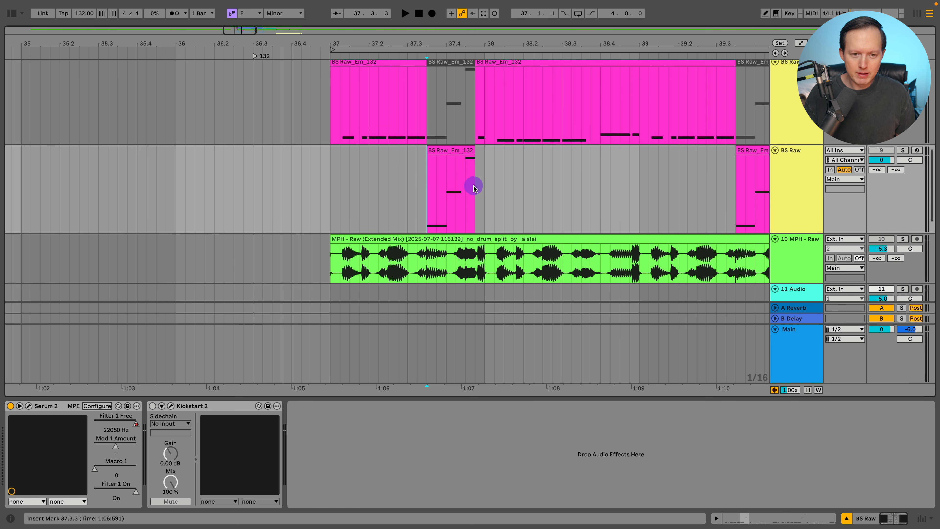
{"action": "left_click", "coordinate": [903, 151]}
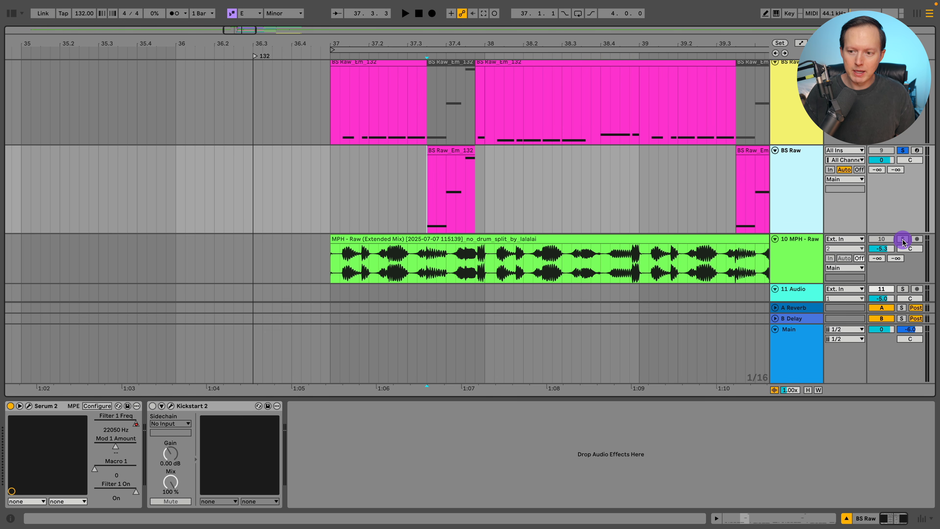
Solo the no-drum split on track 10 and play it from 37.3.1.
{"action": "scroll", "coordinate": [451, 219], "scroll_direction": "down", "scroll_amount": 5}
{"action": "left_click", "coordinate": [451, 218]}
{"action": "left_click", "coordinate": [409, 212]}
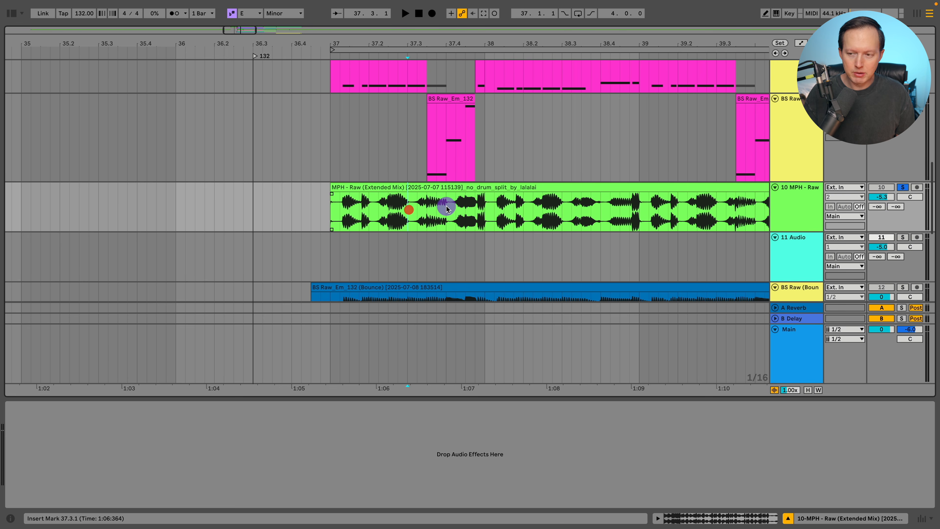
{"action": "key", "text": "space"}
{"action": "key", "text": "space"}
{"action": "key", "text": "space"}
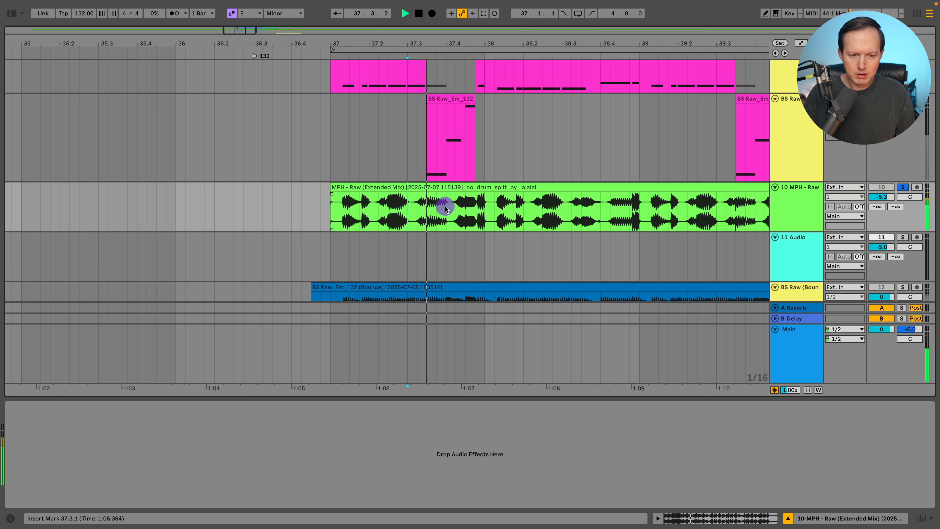
{"action": "key", "text": "space"}
{"action": "key", "text": "space"}
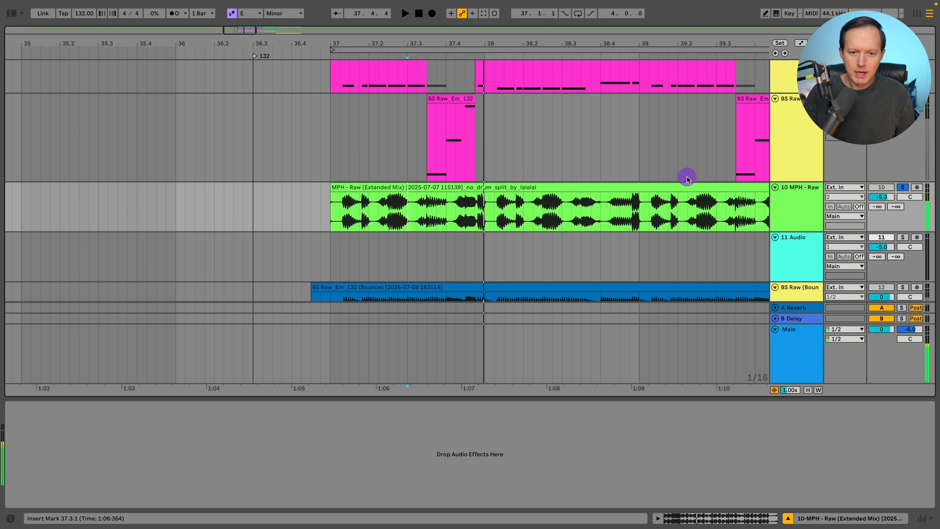
Select BS Raw track 9 and solo it in place of the no-drum split.
{"action": "scroll", "coordinate": [737, 200], "scroll_direction": "up", "scroll_amount": 3}
{"action": "left_click", "coordinate": [790, 223]}
{"action": "left_click", "coordinate": [904, 194]}
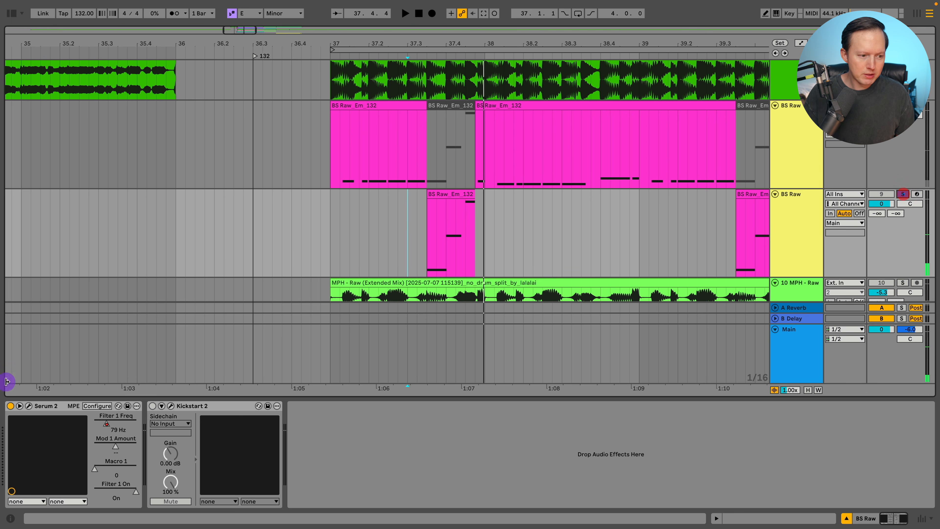
Set Filter 1 to MG Low 24 in track 9's Serum 2, arm the track, and raise the cutoff to about 777 Hz.
{"action": "left_click", "coordinate": [29, 410]}
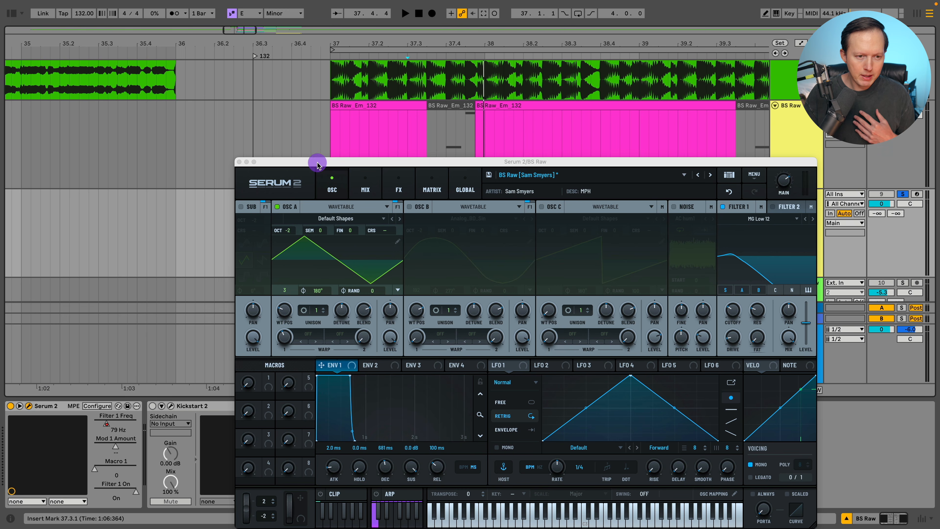
{"action": "left_click_drag", "start_coordinate": [314, 162], "coordinate": [274, 64]}
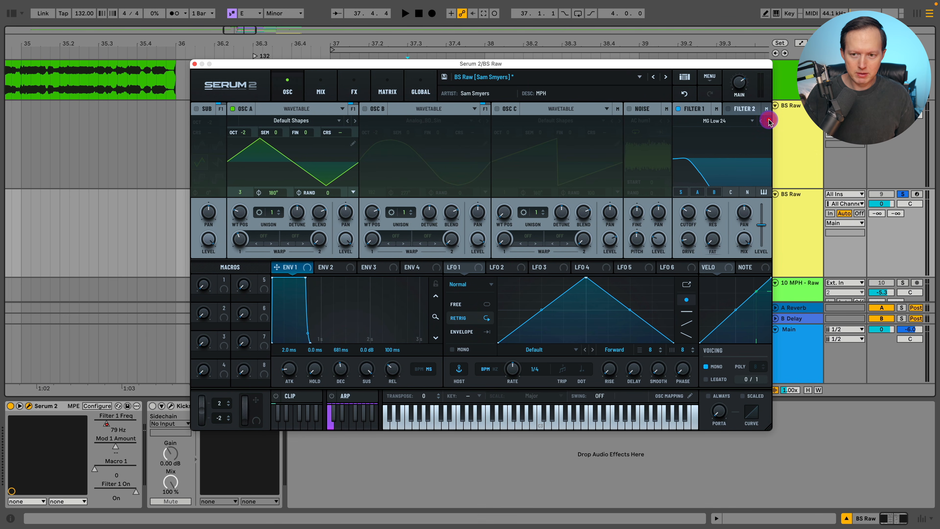
{"action": "left_click", "coordinate": [918, 195]}
{"action": "mouse_move", "coordinate": [696, 185]}
{"action": "left_mouse_down"}
{"action": "mouse_move", "coordinate": [688, 194]}
{"action": "mouse_move", "coordinate": [701, 170]}
{"action": "mouse_move", "coordinate": [700, 209]}
{"action": "mouse_move", "coordinate": [700, 199]}
{"action": "left_mouse_up"}
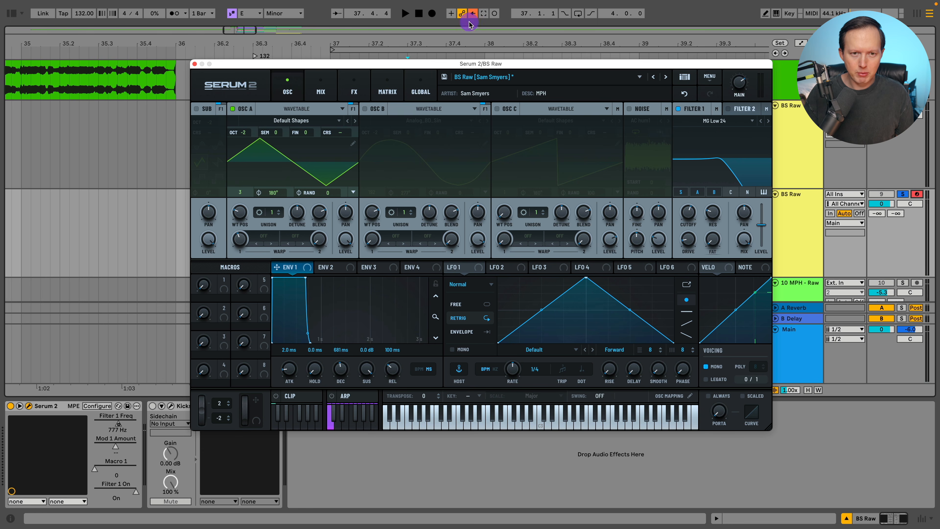
Re-enable the overridden automation, play track 9 from 37.3.1, and close the Serum 2 window.
{"action": "left_click", "coordinate": [473, 14]}
{"action": "key", "text": "space"}
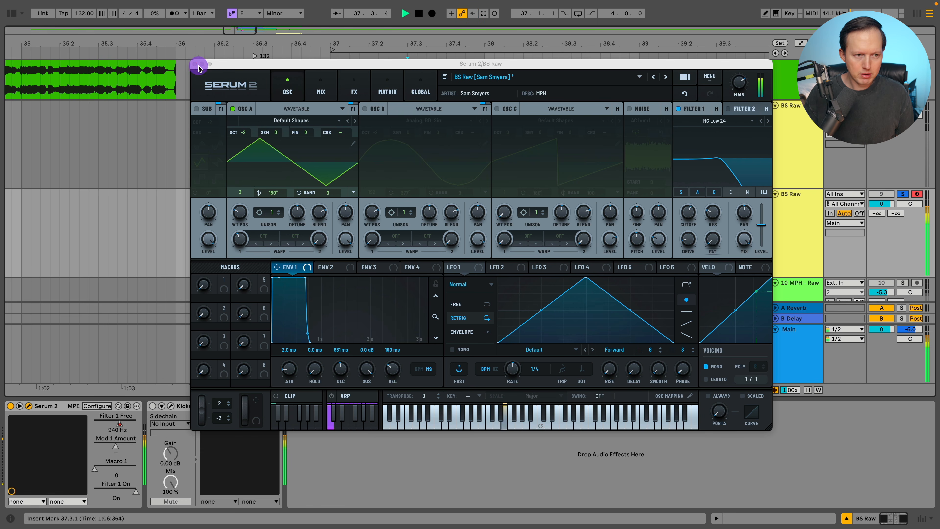
{"action": "left_click", "coordinate": [195, 64]}
Show the automation lanes, move track 9's first low Filter 1 Freq breakpoint earlier to about 37.3.4, and play from 37.3.3.
{"action": "key", "text": "a"}
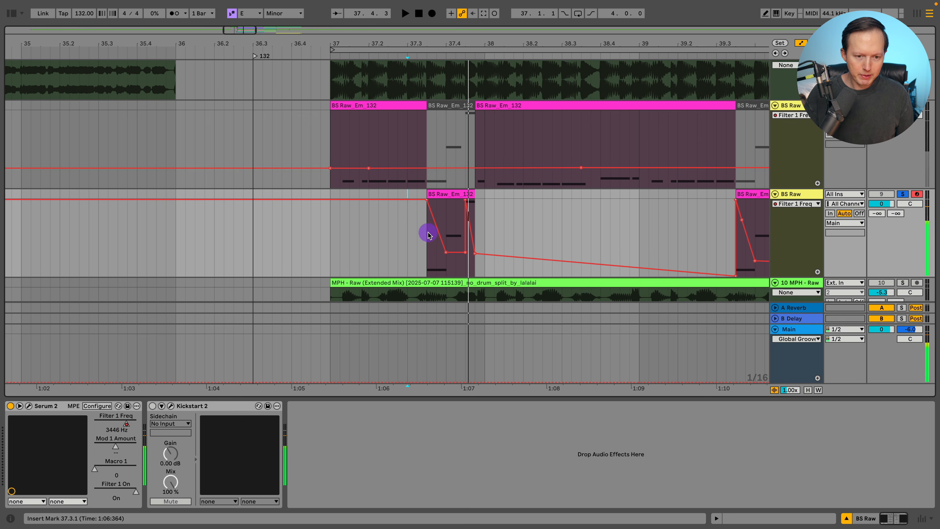
{"action": "left_click_drag", "start_coordinate": [434, 40], "coordinate": [470, 207]}
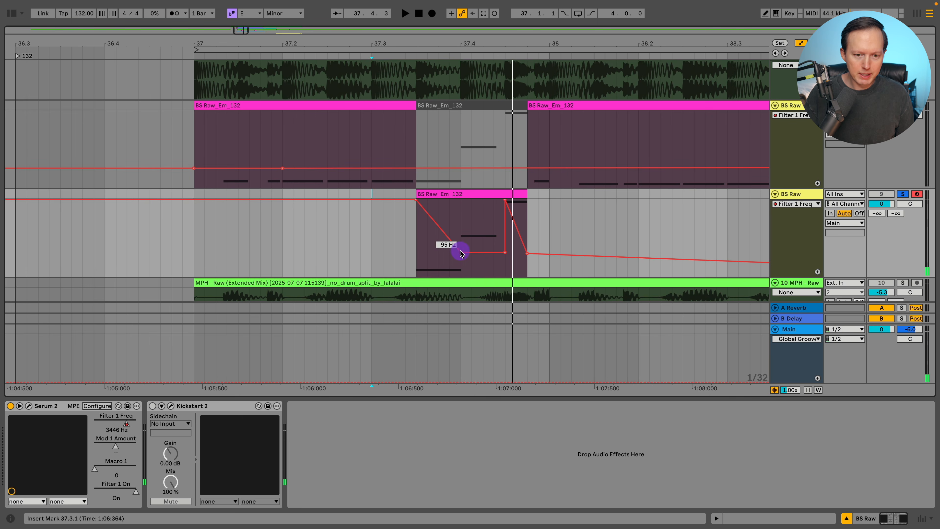
{"action": "left_click_drag", "start_coordinate": [461, 253], "coordinate": [438, 252]}
{"action": "left_click", "coordinate": [419, 252]}
{"action": "key", "text": "space"}
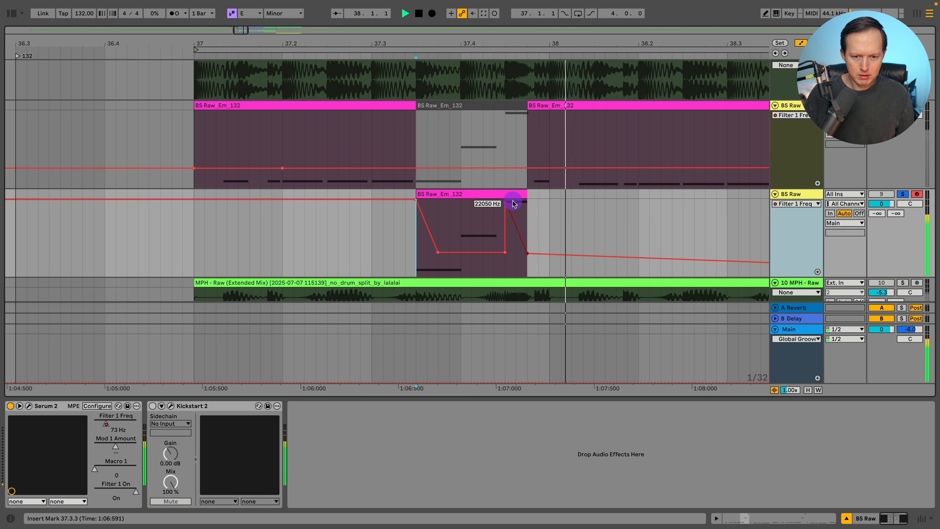
Place the insert mark at 37.3.3 on the no-drum split track below the edited bass clip.
{"action": "left_click_drag", "start_coordinate": [527, 253], "coordinate": [528, 261]}
{"action": "scroll", "coordinate": [526, 262], "scroll_direction": "down", "scroll_amount": 4}
{"action": "left_click", "coordinate": [420, 247]}
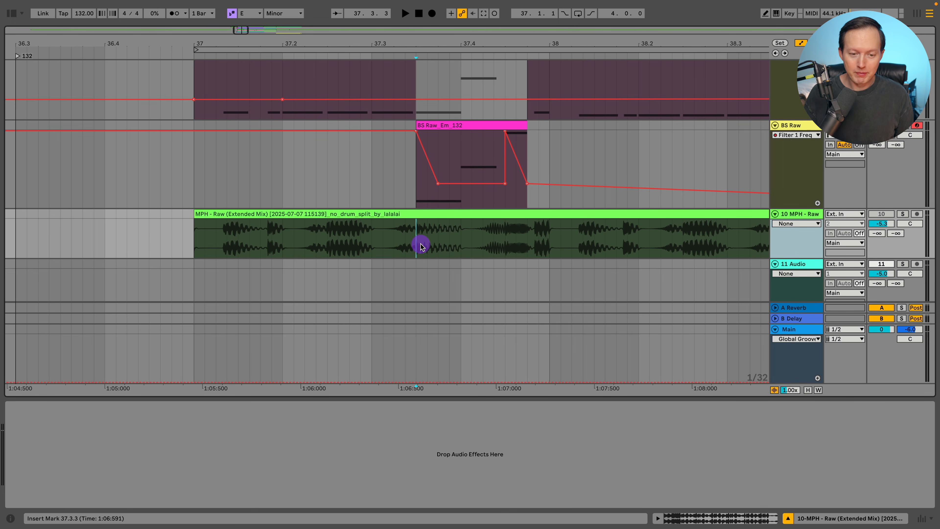
Compare the no-drum split reference with track 3's bass by soloing and playing each from 37.3.3.
{"action": "left_click", "coordinate": [902, 213]}
{"action": "key", "text": "space"}
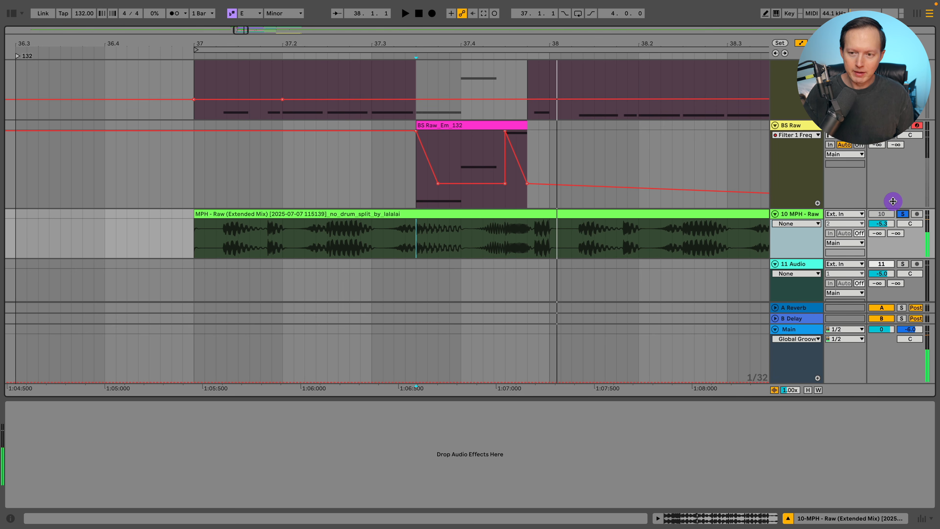
{"action": "scroll", "coordinate": [892, 202], "scroll_direction": "up", "scroll_amount": 6}
{"action": "scroll", "coordinate": [889, 202], "scroll_direction": "up", "scroll_amount": 3}
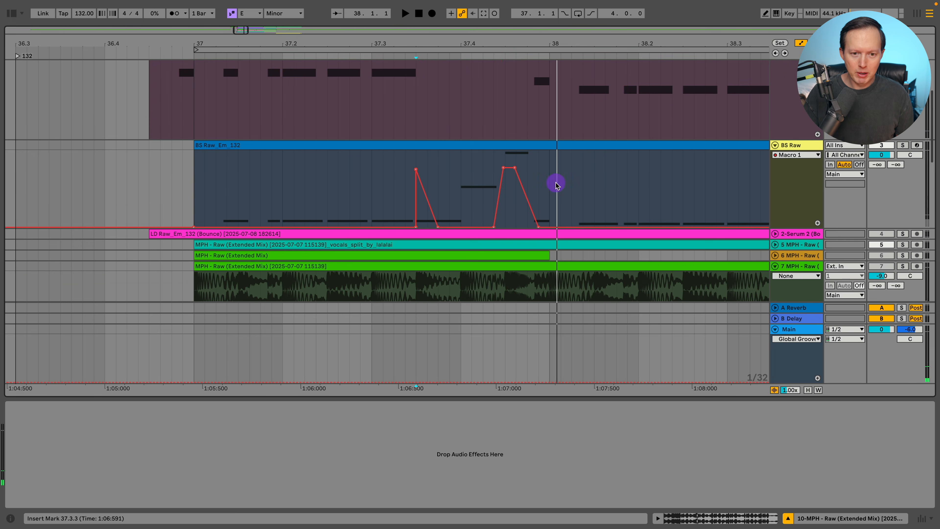
{"action": "left_click", "coordinate": [881, 148]}
{"action": "key", "text": "space"}
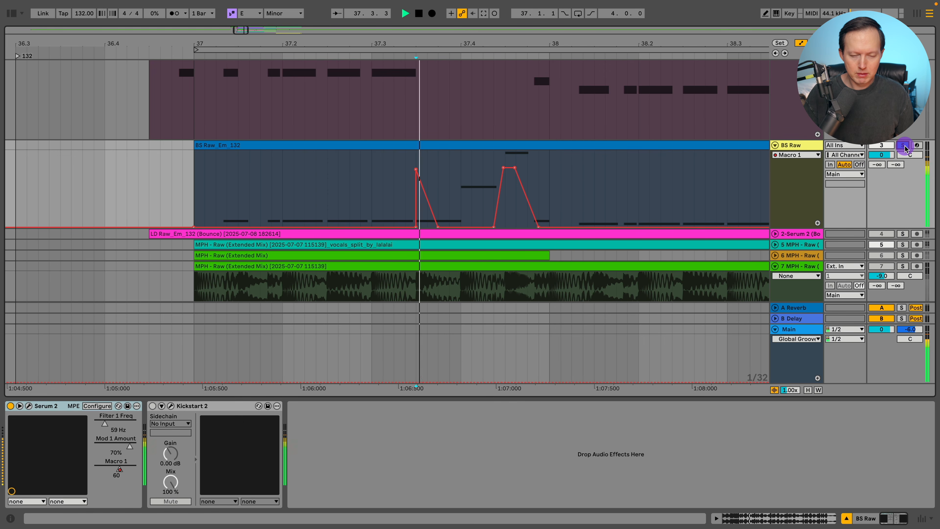
{"action": "left_click", "coordinate": [902, 148]}
{"action": "key", "text": "space"}
Review the bass tracks' clips and automation from bar 37 to 40, and fold track 9.
{"action": "scroll", "coordinate": [765, 165], "scroll_direction": "down", "scroll_amount": 10}
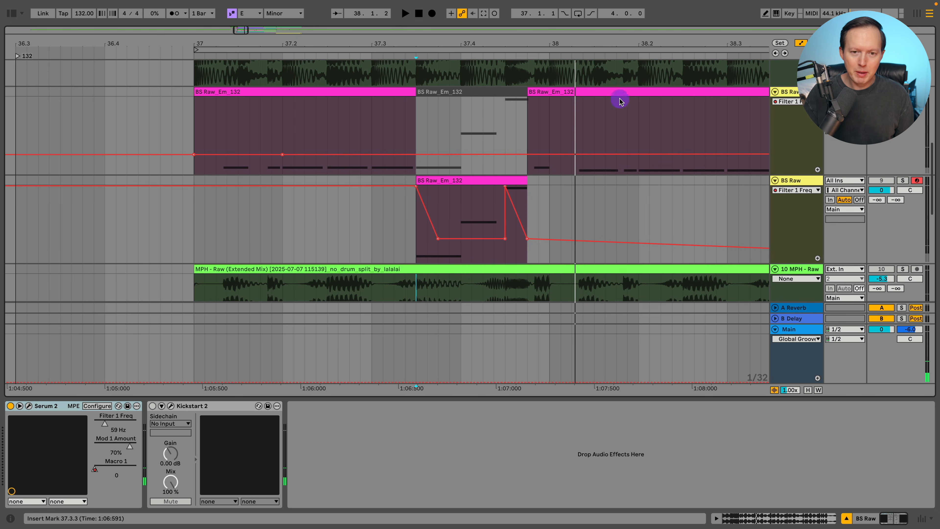
{"action": "left_click_drag", "start_coordinate": [551, 40], "coordinate": [551, 27]}
{"action": "scroll", "coordinate": [625, 155], "scroll_direction": "up", "scroll_amount": 10}
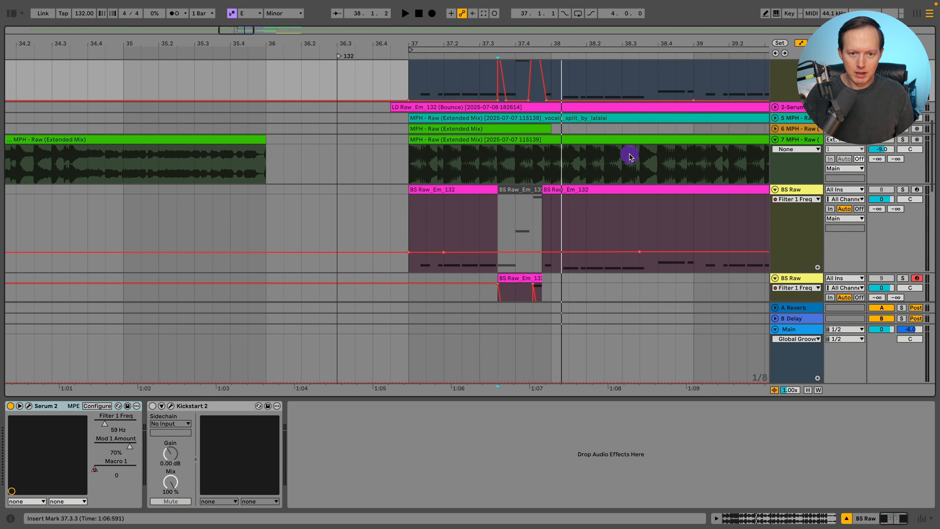
{"action": "scroll", "coordinate": [612, 172], "scroll_direction": "right", "scroll_amount": 5}
{"action": "scroll", "coordinate": [611, 185], "scroll_direction": "down", "scroll_amount": 3}
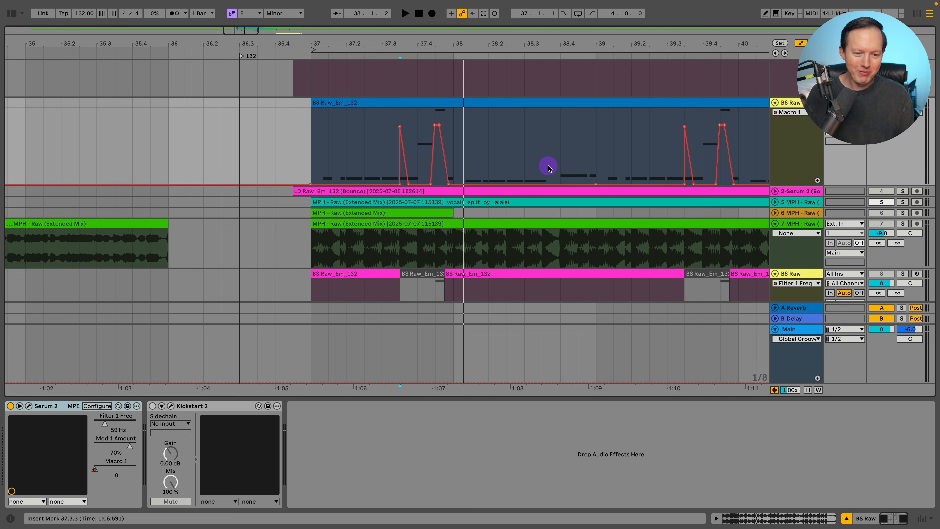
{"action": "scroll", "coordinate": [544, 152], "scroll_direction": "down", "scroll_amount": 8}
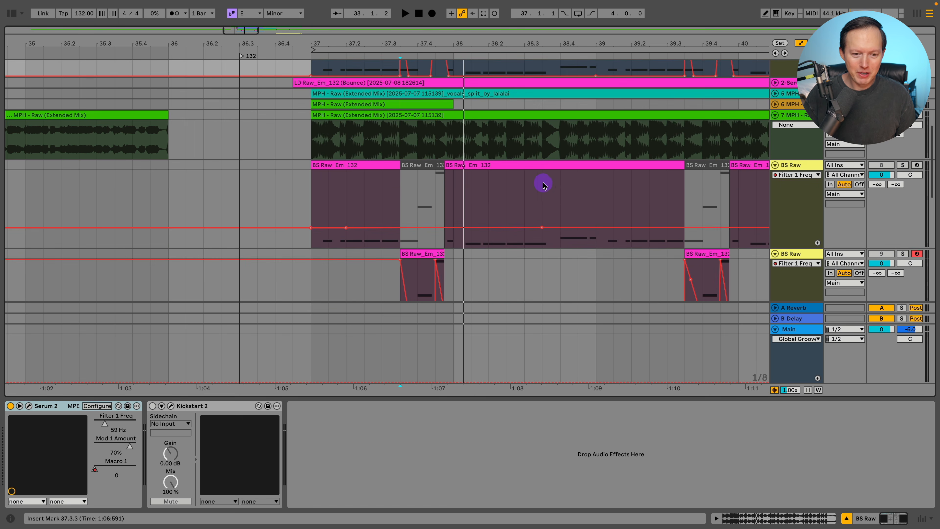
{"action": "scroll", "coordinate": [755, 261], "scroll_direction": "down", "scroll_amount": 8}
{"action": "left_click", "coordinate": [403, 221]}
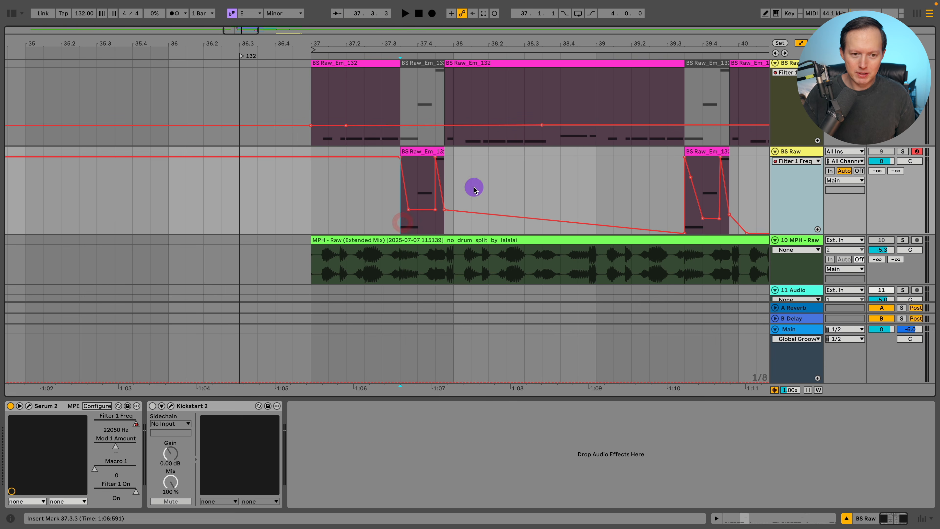
{"action": "left_click", "coordinate": [775, 151]}
Play track 3's BS Raw clip from 37.1.1 and open the track's Serum 2 window.
{"action": "scroll", "coordinate": [544, 143], "scroll_direction": "up", "scroll_amount": 8}
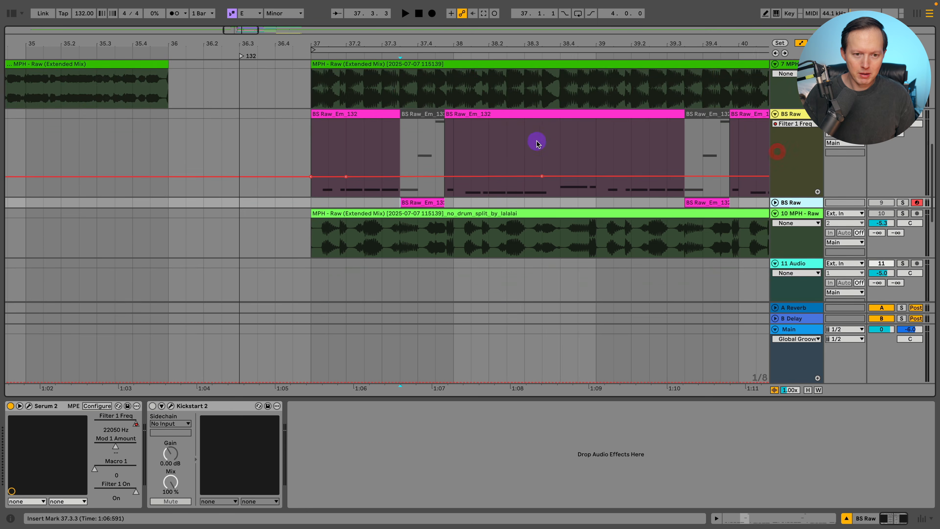
{"action": "scroll", "coordinate": [556, 142], "scroll_direction": "up", "scroll_amount": 9}
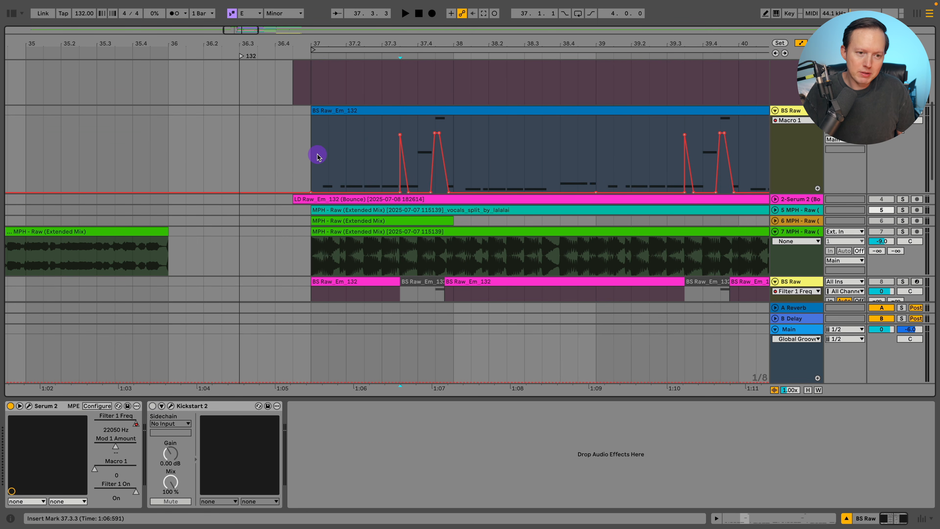
{"action": "left_click", "coordinate": [319, 155]}
{"action": "left_click", "coordinate": [804, 110]}
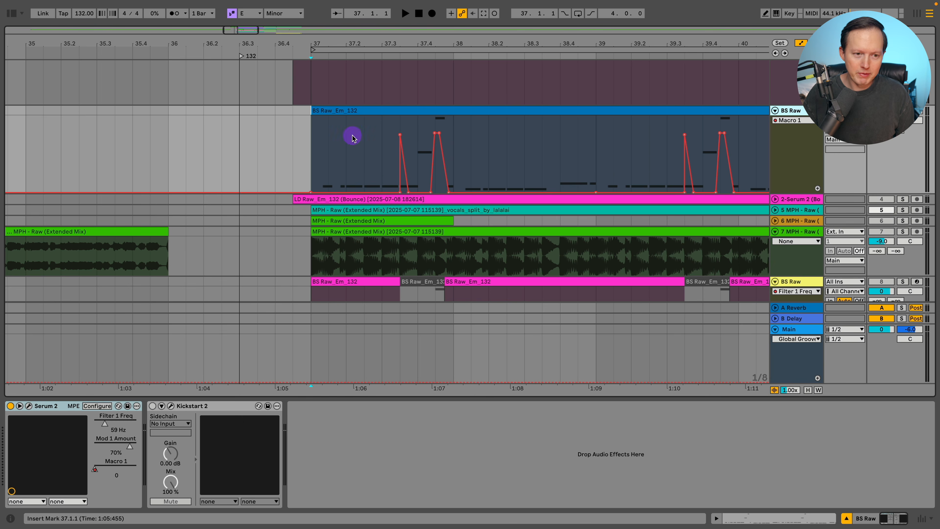
{"action": "key", "text": "space"}
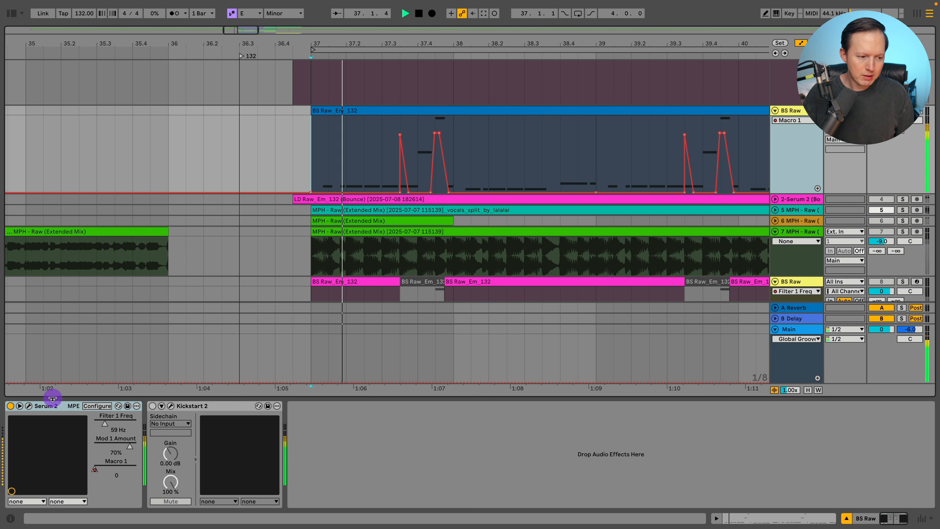
{"action": "left_click", "coordinate": [28, 406]}
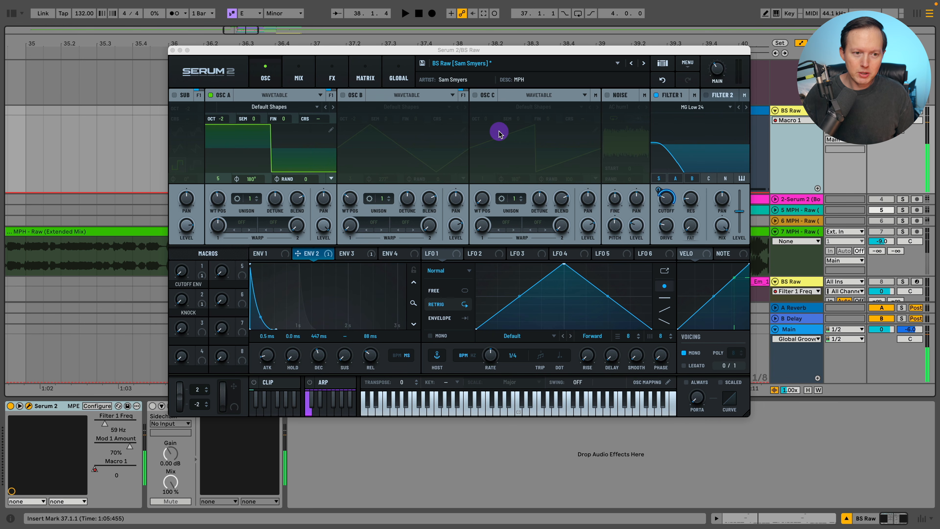
Load the Analog_BD_Sin wavetable into oscillator B, audition it, and switch oscillator B back off.
{"action": "left_click", "coordinate": [343, 95]}
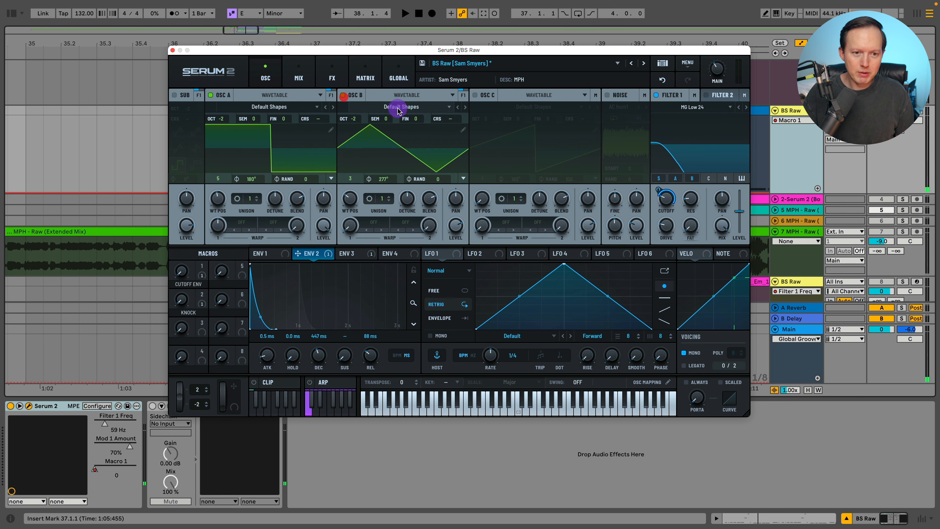
{"action": "left_click", "coordinate": [393, 107]}
{"action": "mouse_move", "coordinate": [385, 141]}
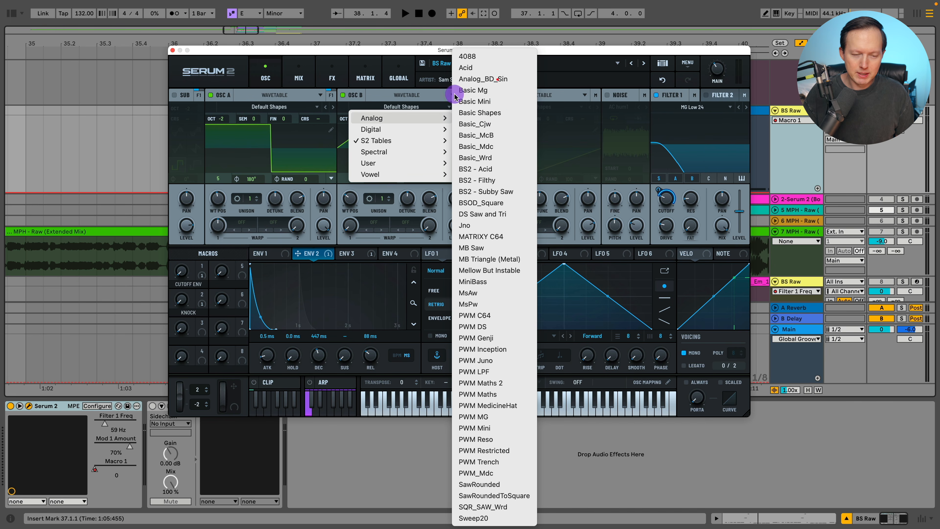
{"action": "left_click", "coordinate": [481, 86]}
{"action": "key", "text": "space"}
{"action": "left_click", "coordinate": [343, 96]}
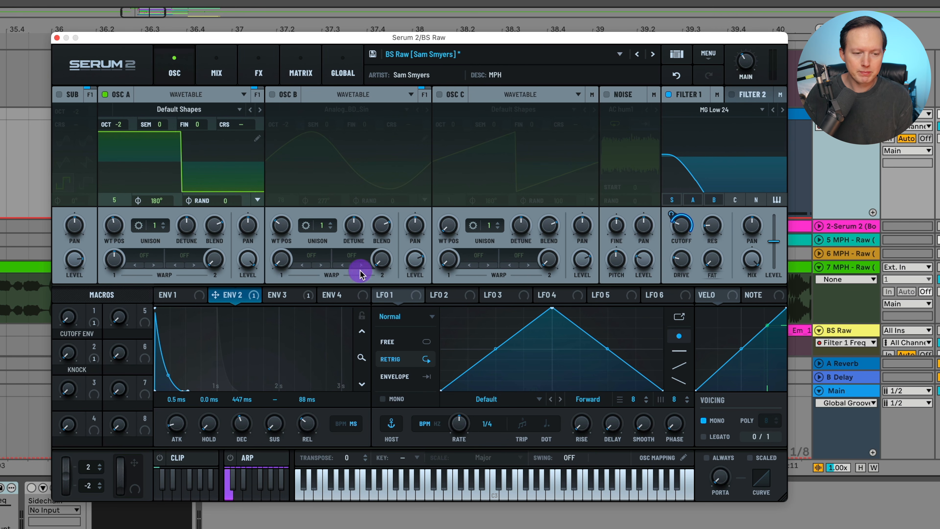
Check Env 1 and Env 2, and remove all modulation destinations from Env 3.
{"action": "left_click", "coordinate": [185, 298]}
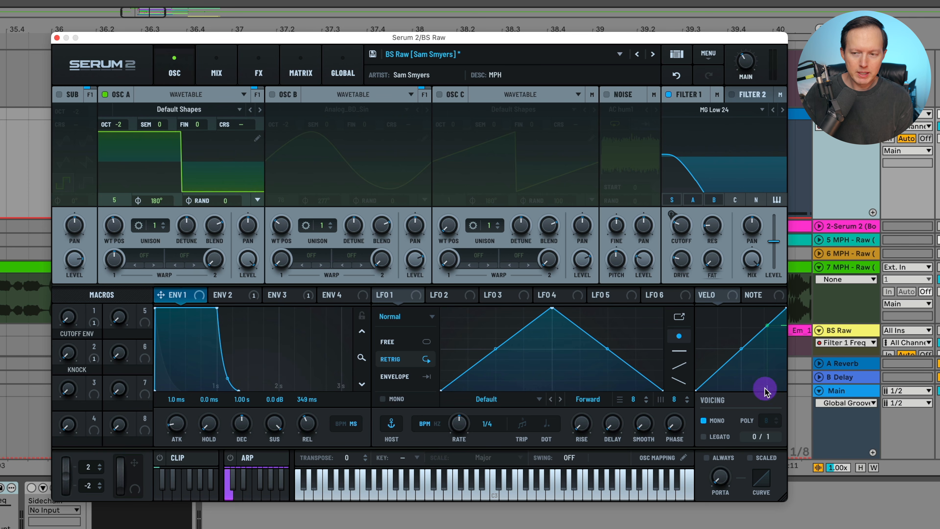
{"action": "left_click", "coordinate": [243, 296]}
{"action": "left_click", "coordinate": [296, 298]}
{"action": "right_click", "coordinate": [294, 298]}
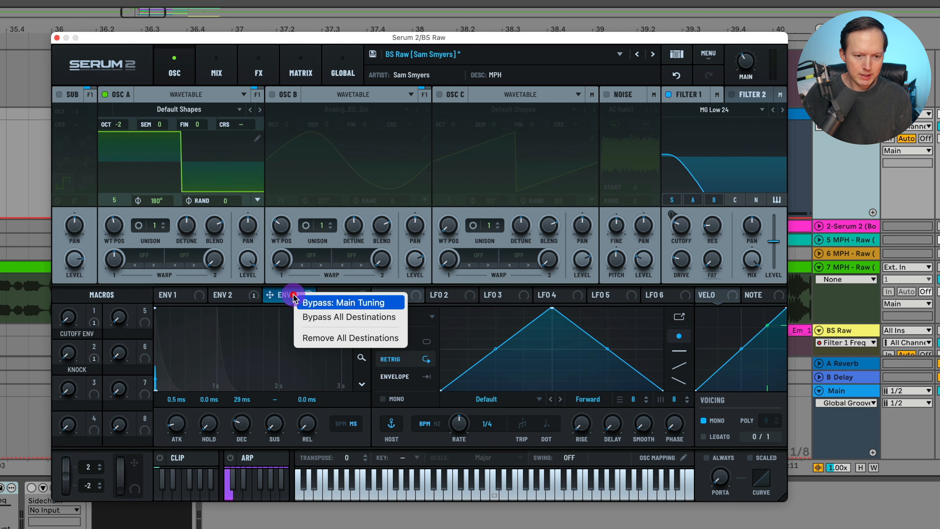
{"action": "left_click", "coordinate": [347, 337]}
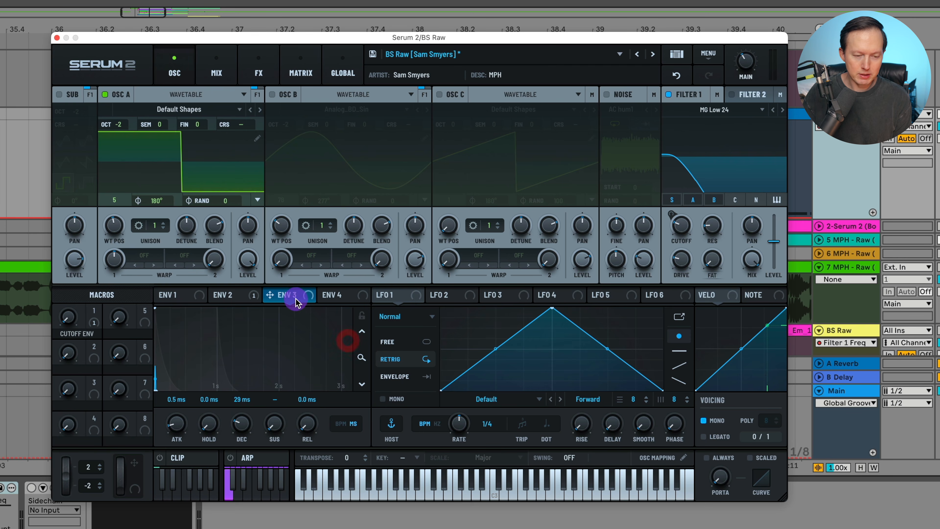
Examine the Macro 1 assignment and compare the shapes and times of Env 1, Env 2 and Env 3.
{"action": "left_click_drag", "start_coordinate": [167, 306], "coordinate": [96, 317]}
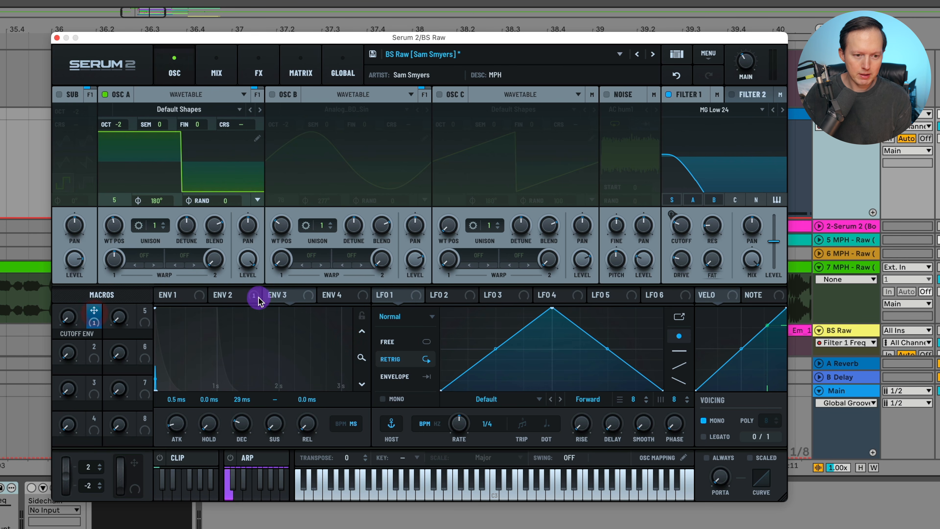
{"action": "left_click", "coordinate": [253, 295]}
{"action": "left_click", "coordinate": [180, 301]}
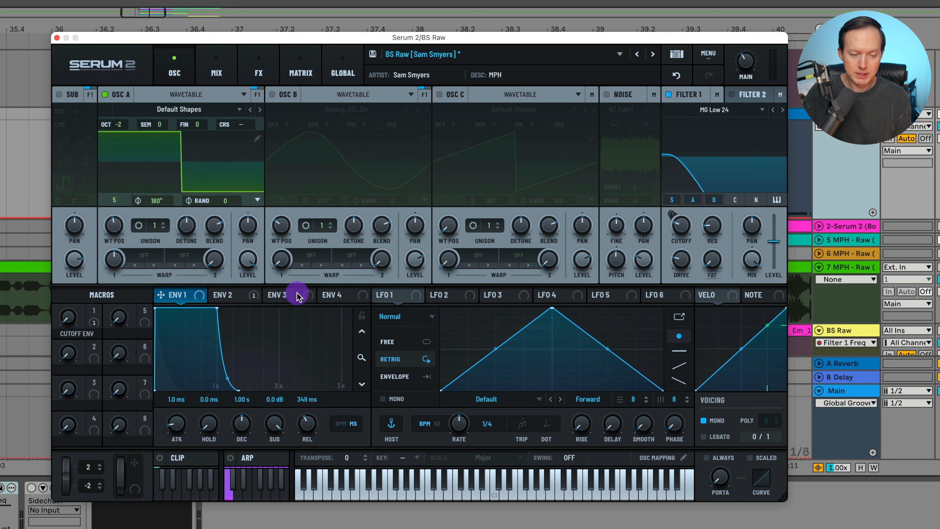
{"action": "left_click", "coordinate": [287, 296]}
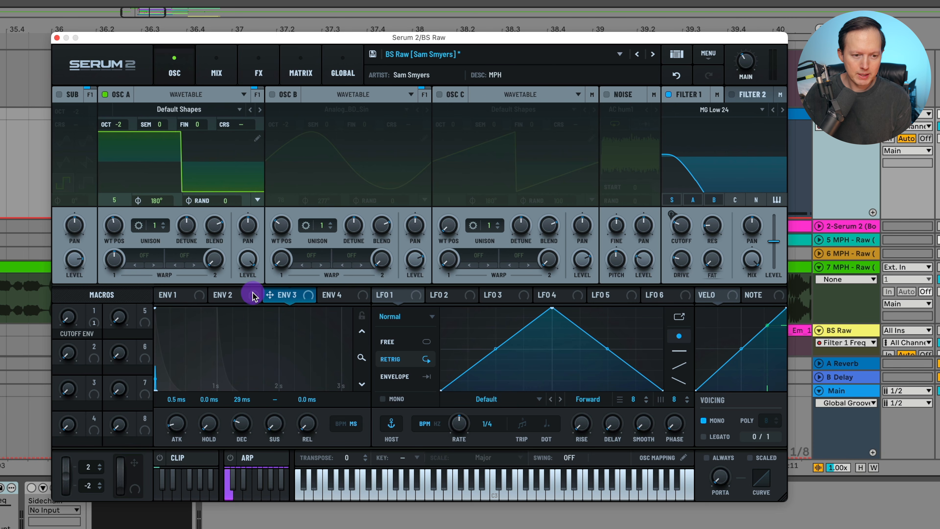
{"action": "left_click", "coordinate": [171, 299]}
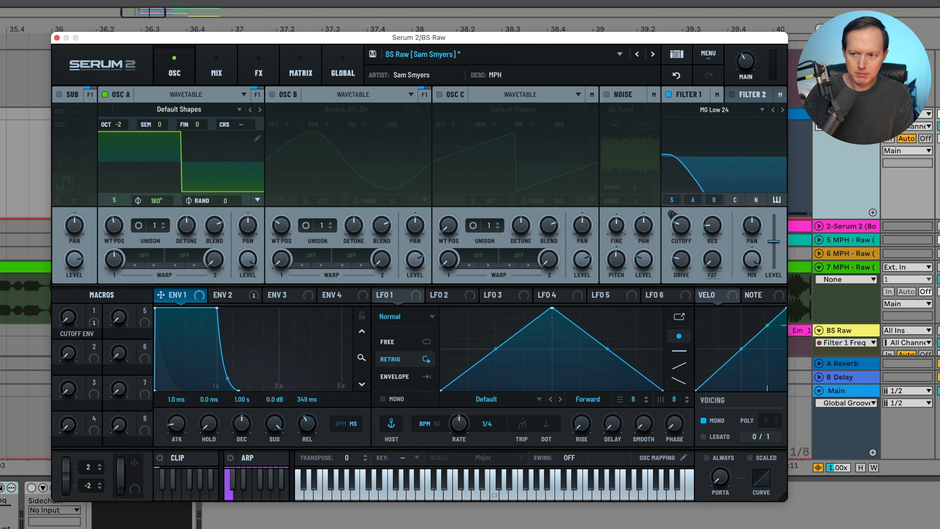
{"action": "left_click", "coordinate": [240, 297]}
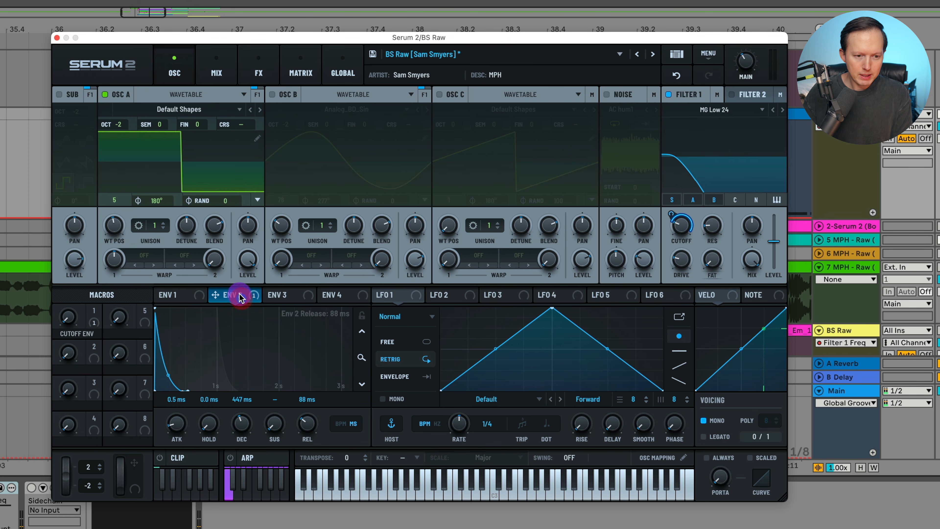
Inspect Env 2's modulation of the Filter 1 cutoff, along with the filter's resonance and drive.
{"action": "left_click_drag", "start_coordinate": [233, 299], "coordinate": [679, 226]}
{"action": "mouse_move", "coordinate": [672, 214]}
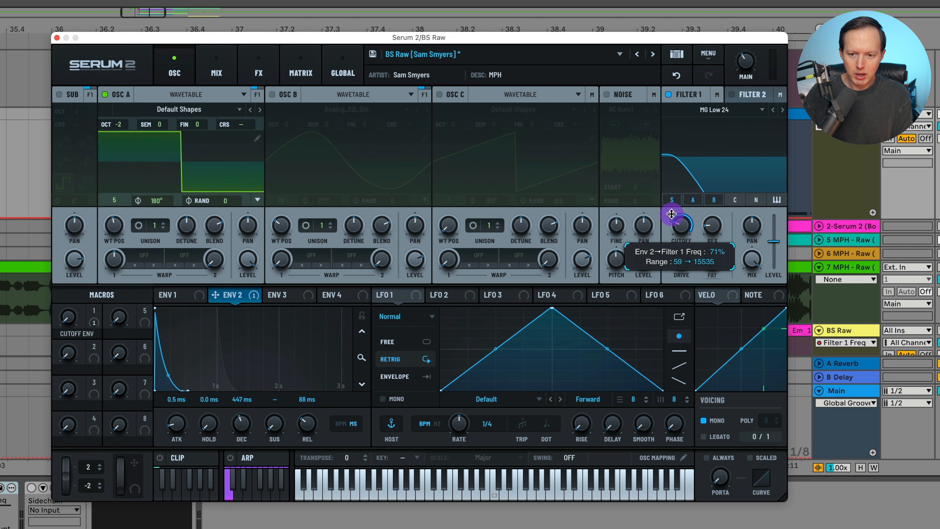
{"action": "left_click_drag", "start_coordinate": [705, 224], "coordinate": [717, 225]}
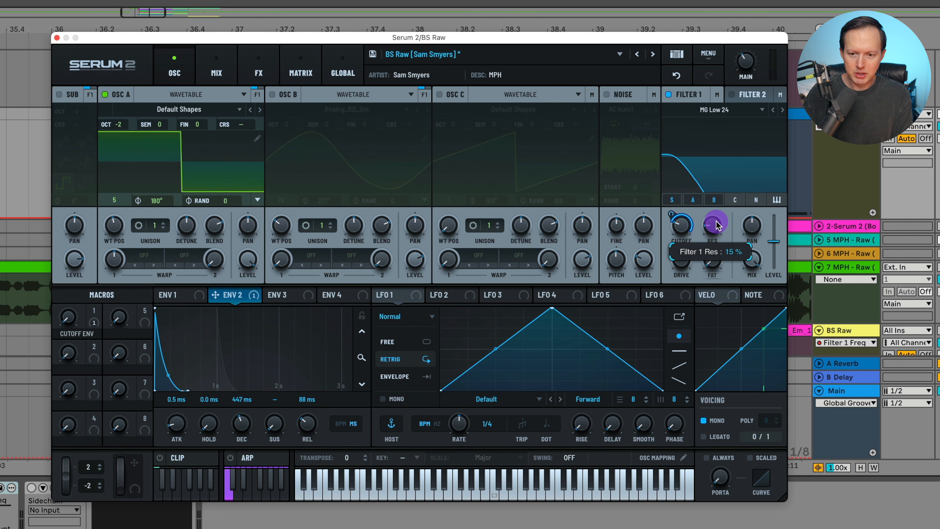
{"action": "left_click", "coordinate": [684, 259]}
{"action": "left_click", "coordinate": [682, 239]}
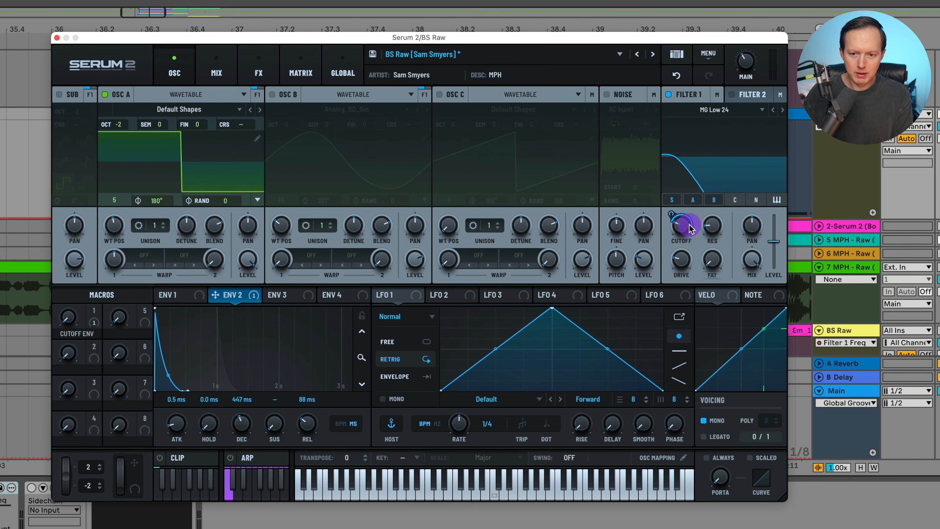
Try raising the Filter 1 cutoff after checking the Cutoff Env macro, and undo the cutoff change.
{"action": "left_click_drag", "start_coordinate": [691, 228], "coordinate": [67, 499]}
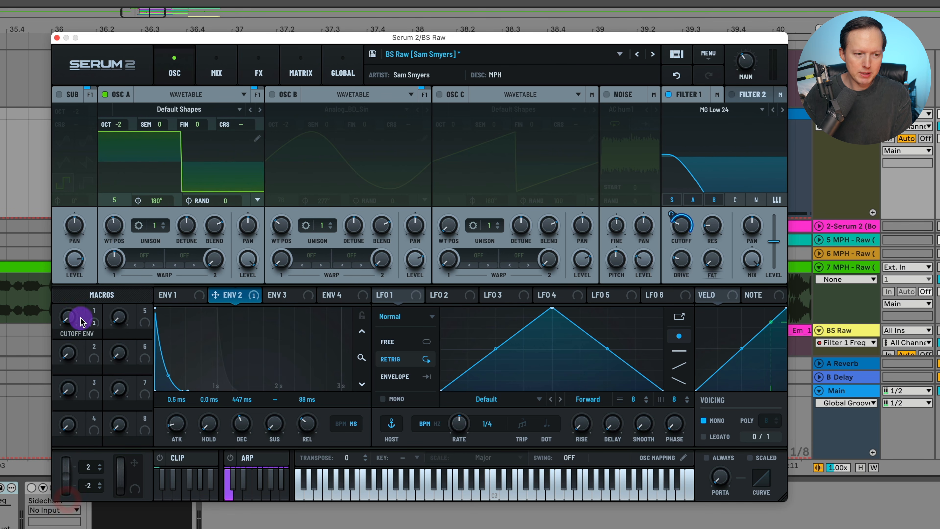
{"action": "left_click_drag", "start_coordinate": [106, 116], "coordinate": [72, 476]}
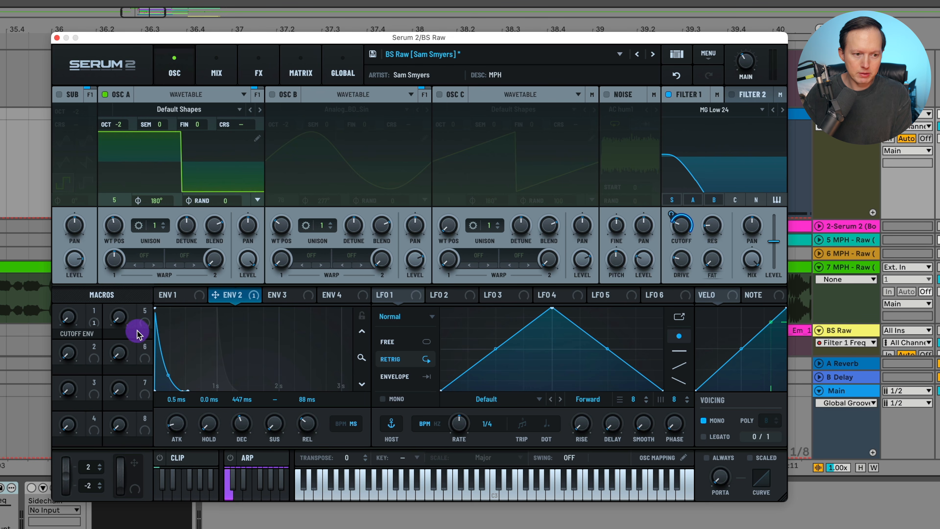
{"action": "left_click_drag", "start_coordinate": [137, 333], "coordinate": [85, 326]}
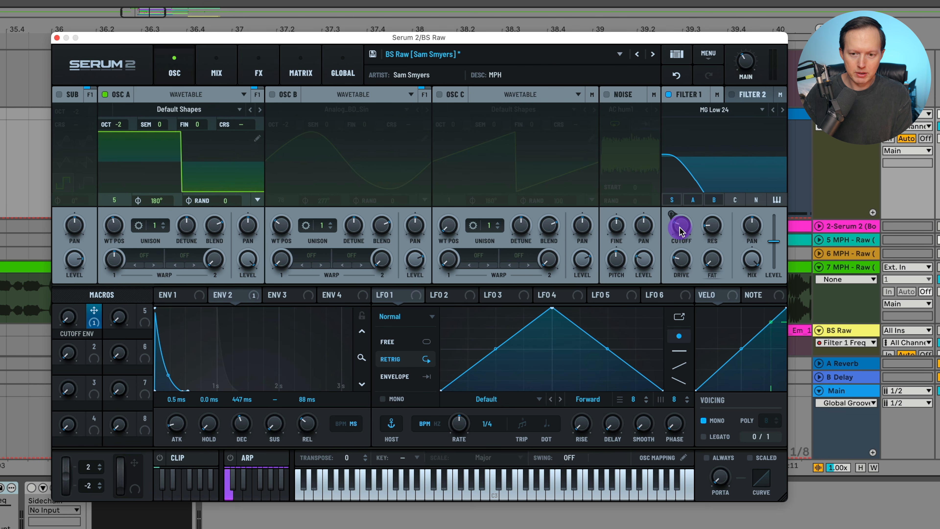
{"action": "left_click_drag", "start_coordinate": [681, 232], "coordinate": [708, 177]}
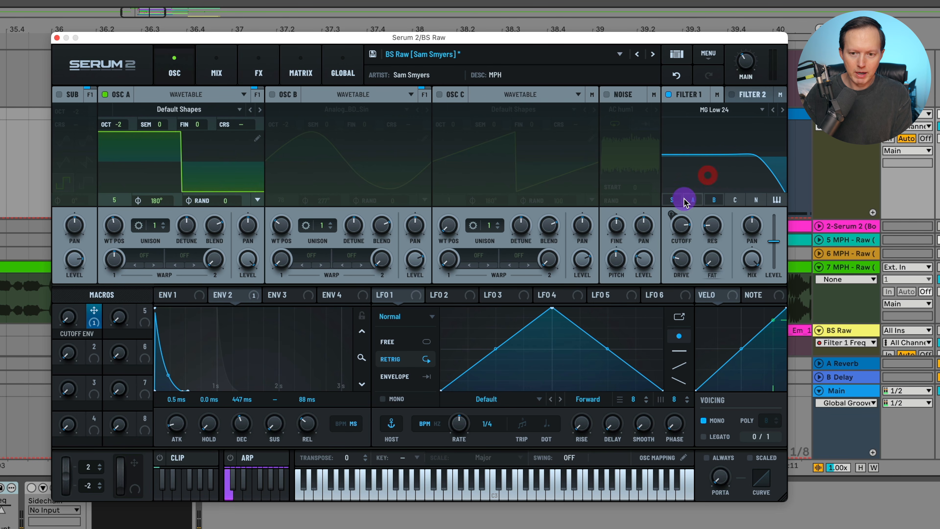
{"action": "left_click", "coordinate": [676, 75]}
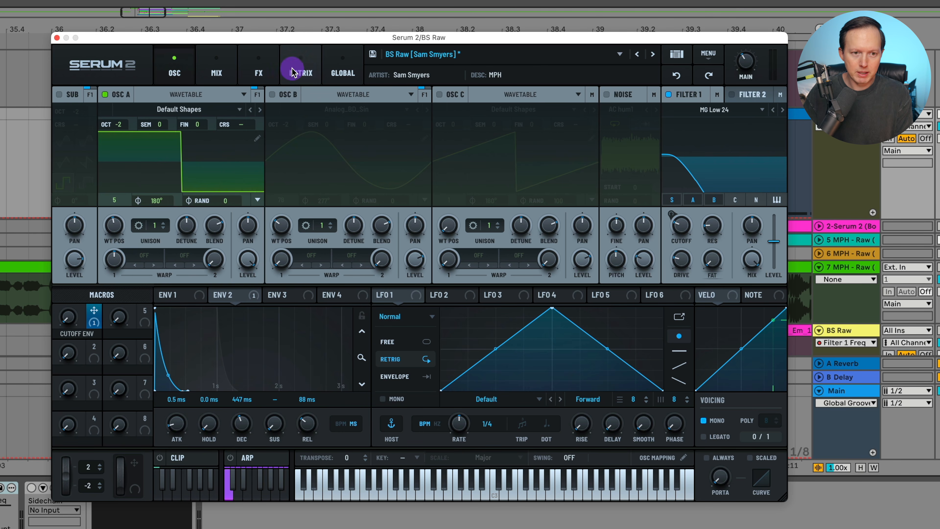
Assign Macro 1 as the aux source of the Env 2 to Filter 1 Freq routing, and return to the oscillator page.
{"action": "left_click", "coordinate": [300, 72]}
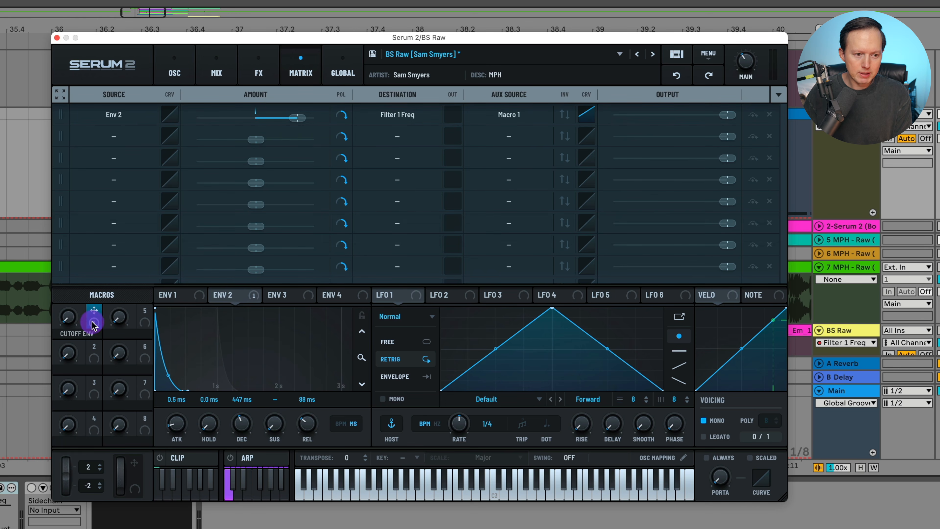
{"action": "left_click_drag", "start_coordinate": [93, 318], "coordinate": [511, 116]}
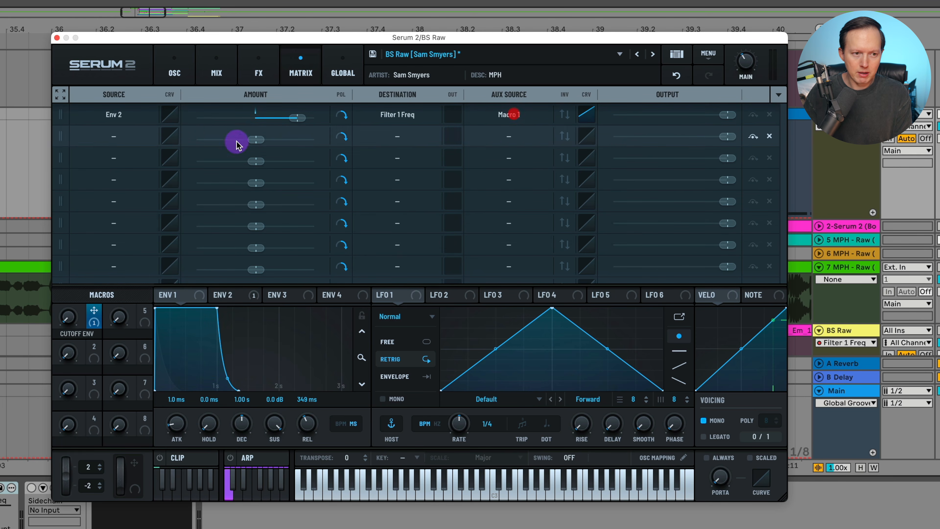
{"action": "left_click", "coordinate": [174, 73]}
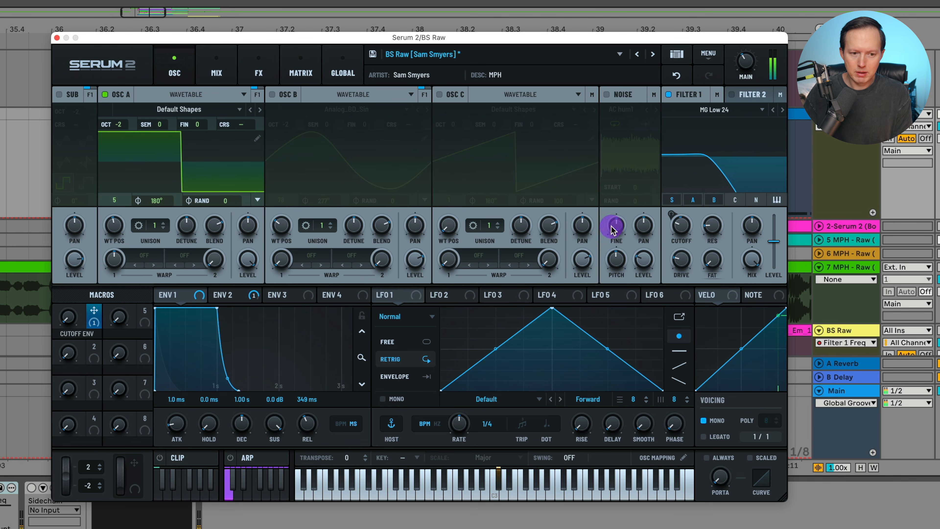
Open the aux curve of the Env 2 to Filter 1 Freq routing and test it with the Cutoff Env macro.
{"action": "left_click", "coordinate": [301, 73]}
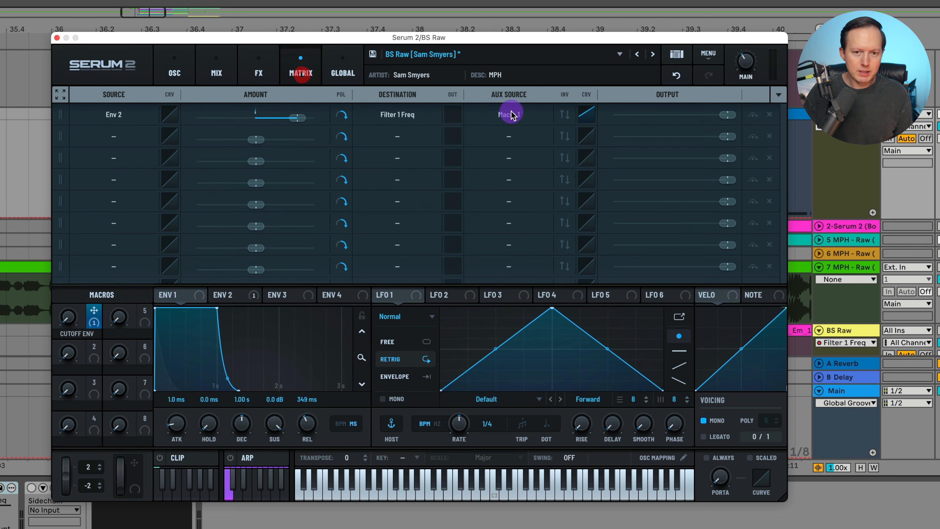
{"action": "left_click", "coordinate": [583, 116]}
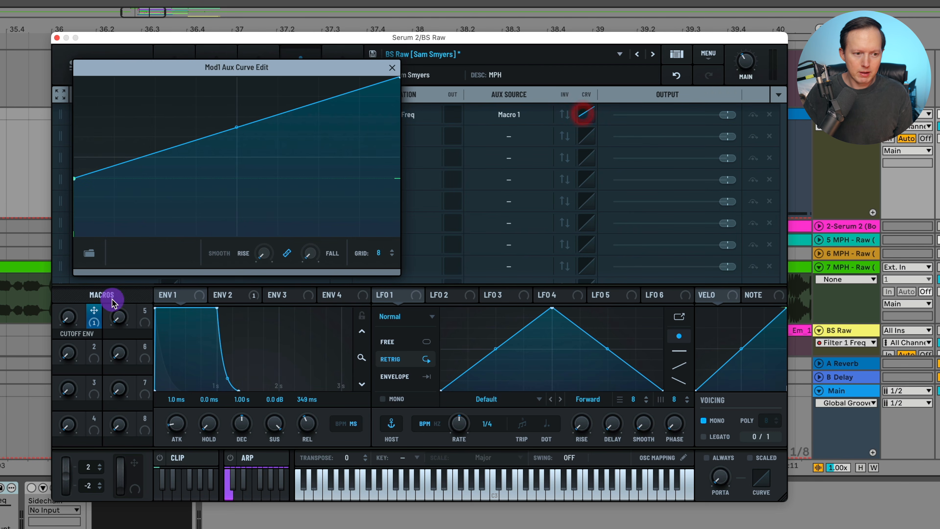
{"action": "left_click", "coordinate": [67, 323]}
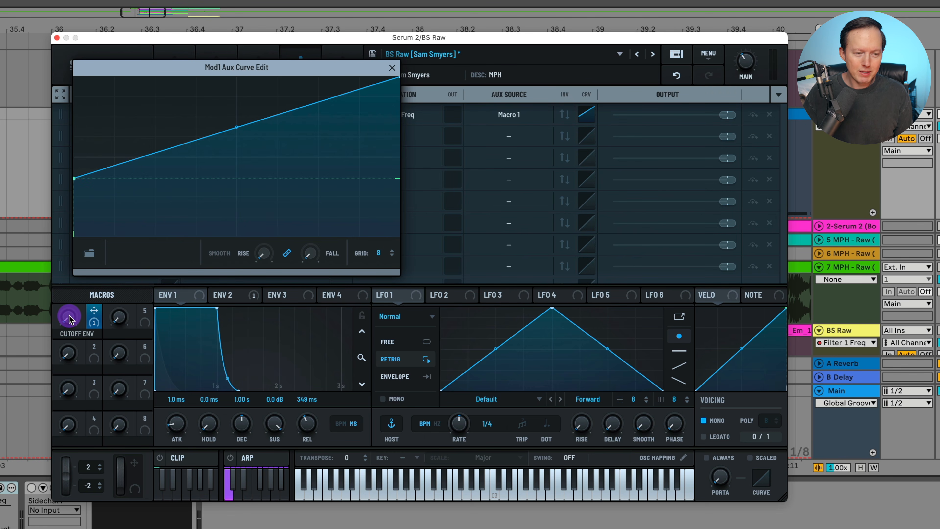
{"action": "left_click_drag", "start_coordinate": [69, 318], "coordinate": [72, 340]}
{"action": "left_click", "coordinate": [72, 321]}
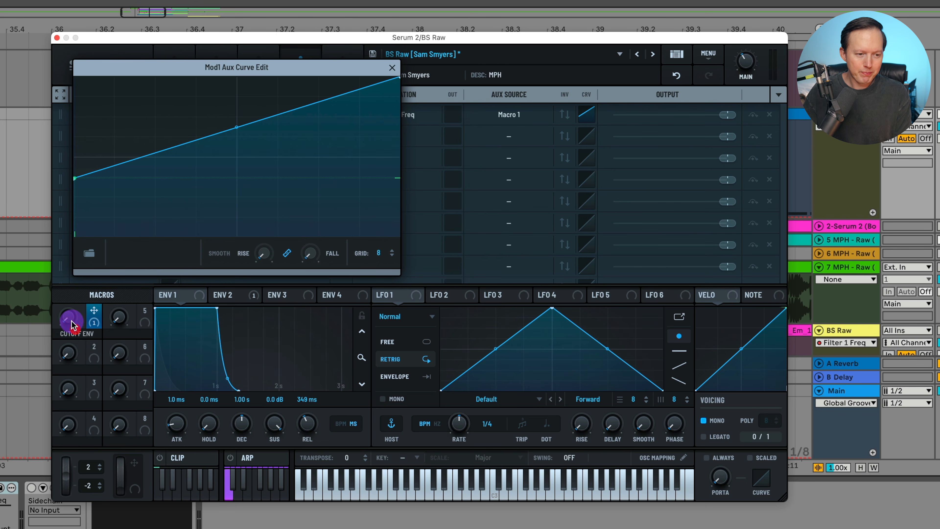
Try lowering the starting point of the Mod1 aux curve to zero, and undo the change.
{"action": "left_click_drag", "start_coordinate": [75, 176], "coordinate": [93, 180]}
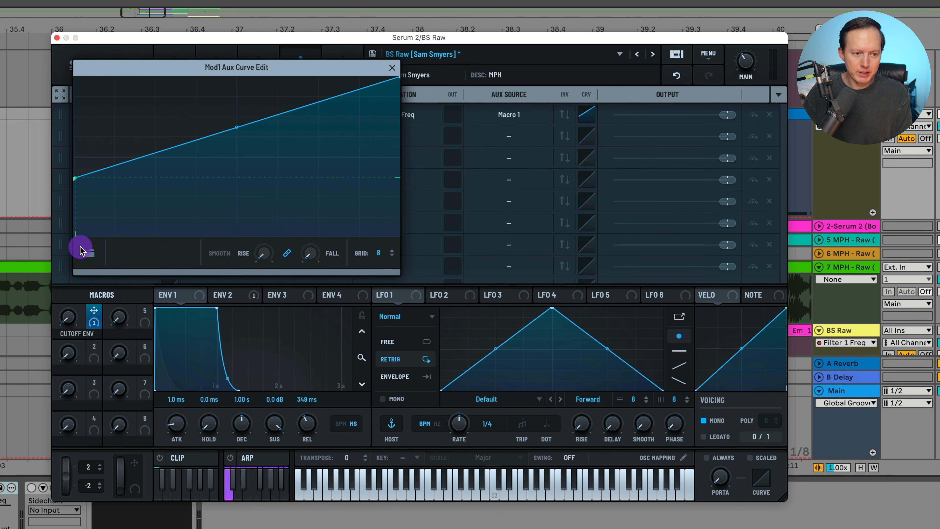
{"action": "left_click_drag", "start_coordinate": [75, 178], "coordinate": [73, 305]}
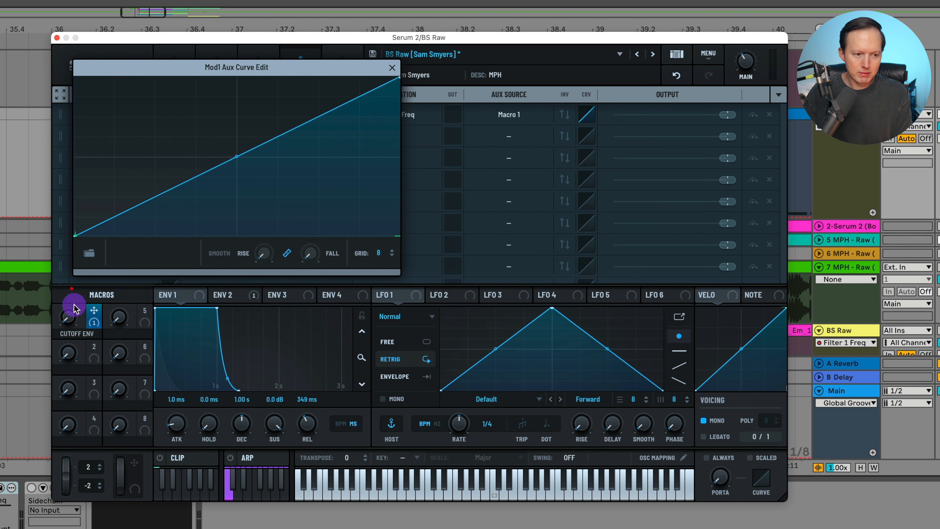
{"action": "left_click", "coordinate": [676, 75]}
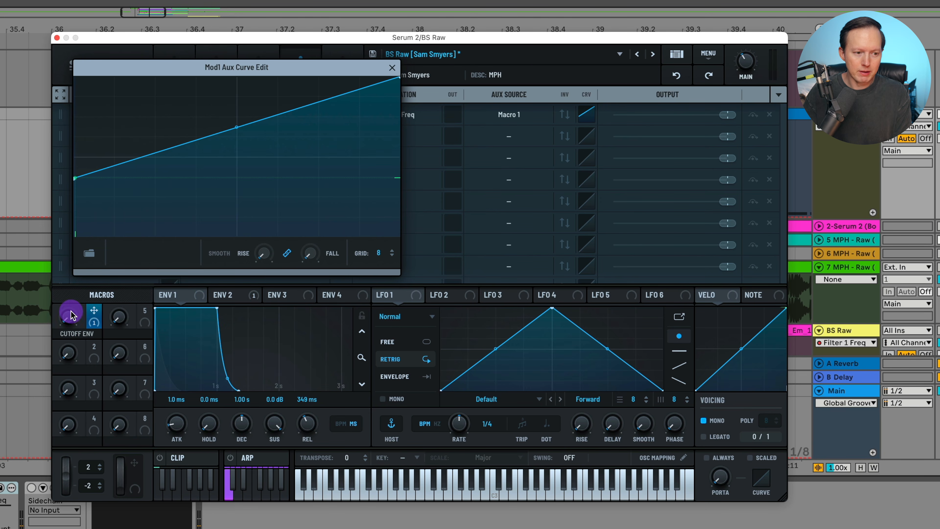
Set the Cutoff Env macro to 0, close the Mod1 aux curve editor and return to the oscillator page.
{"action": "left_click_drag", "start_coordinate": [70, 317], "coordinate": [70, 404]}
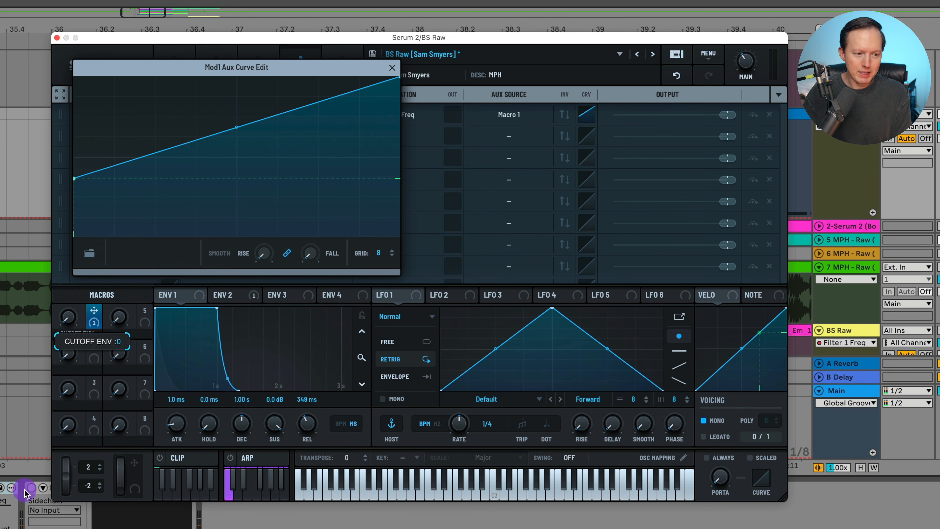
{"action": "left_click", "coordinate": [392, 68]}
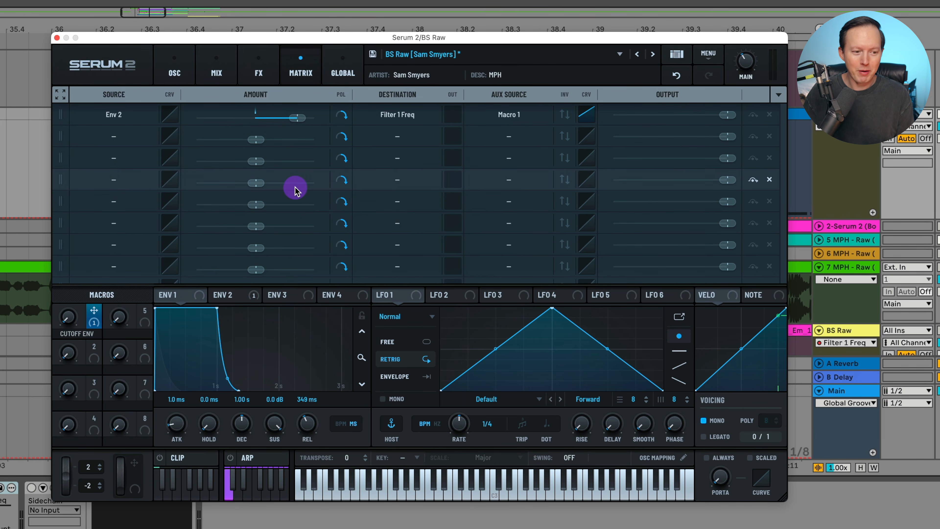
{"action": "left_click", "coordinate": [177, 73]}
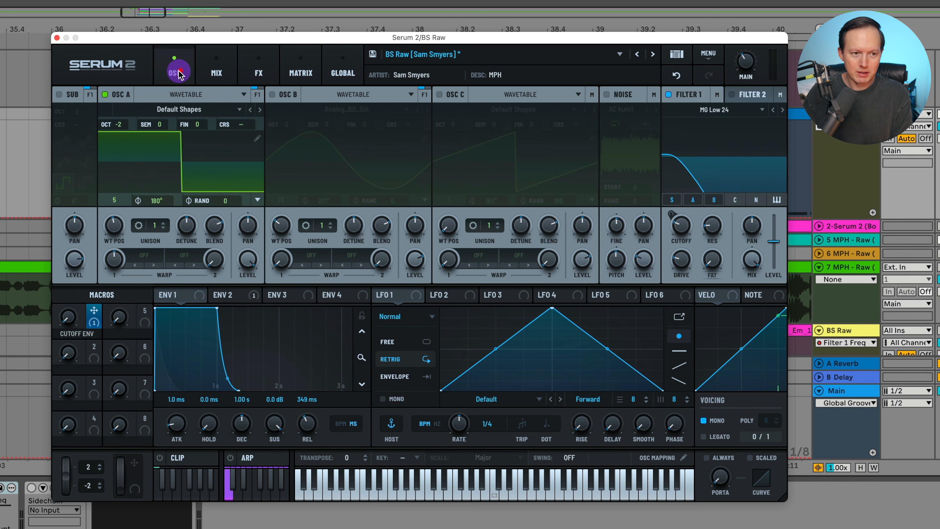
Load the user shape Square as the aux curve of the second, empty slot in the modulation matrix.
{"action": "left_click", "coordinate": [301, 71]}
{"action": "left_click", "coordinate": [597, 113]}
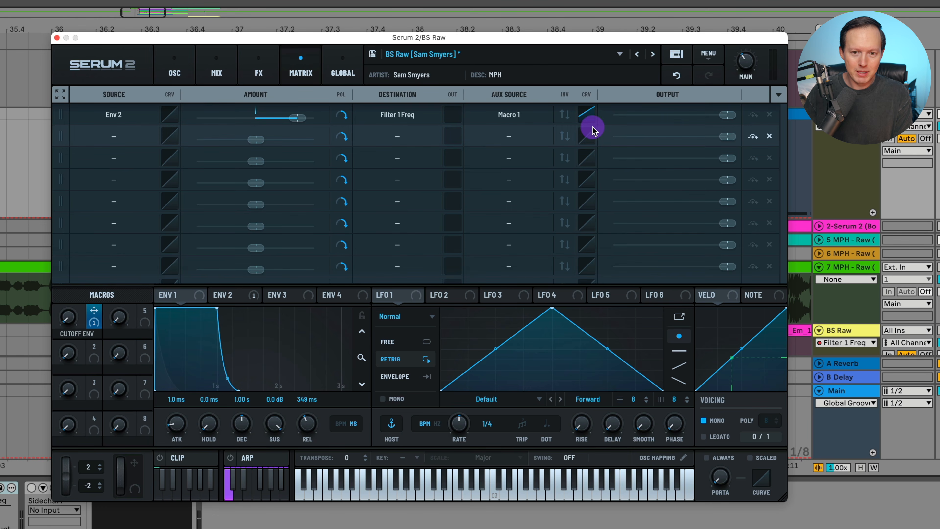
{"action": "mouse_move", "coordinate": [119, 320]}
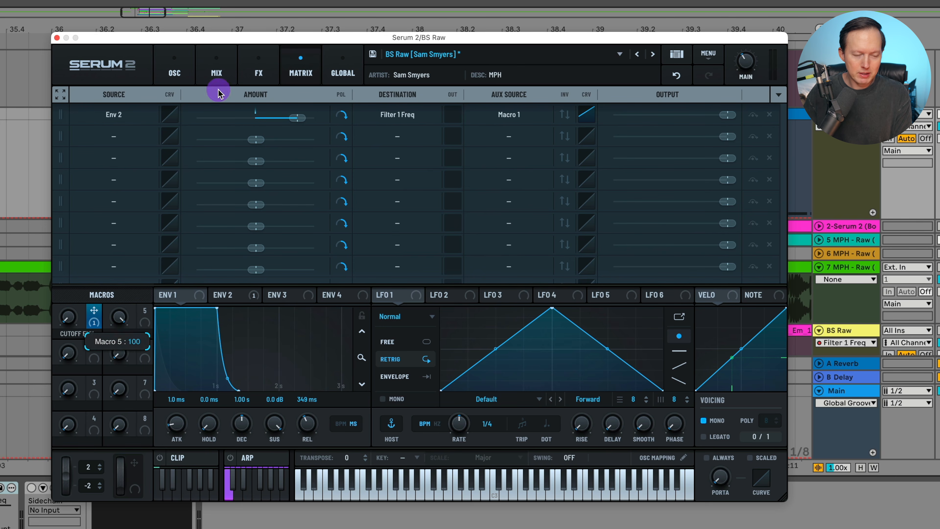
{"action": "left_click", "coordinate": [201, 124]}
{"action": "left_click", "coordinate": [585, 136]}
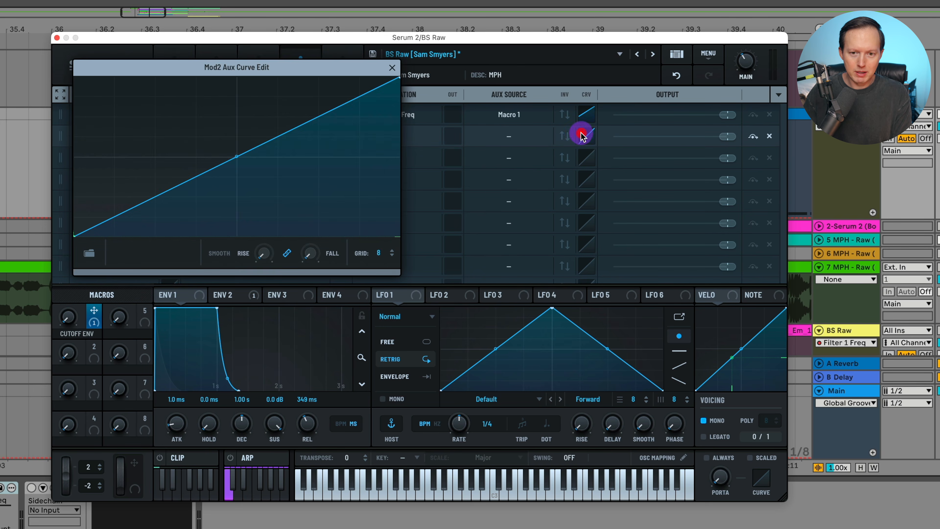
{"action": "left_click", "coordinate": [89, 253]}
{"action": "mouse_move", "coordinate": [116, 279]}
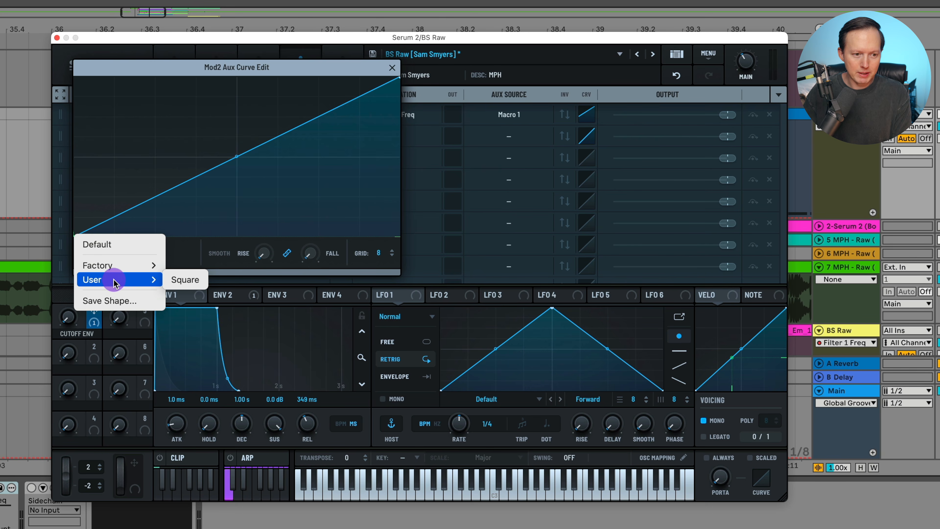
{"action": "left_click", "coordinate": [189, 278]}
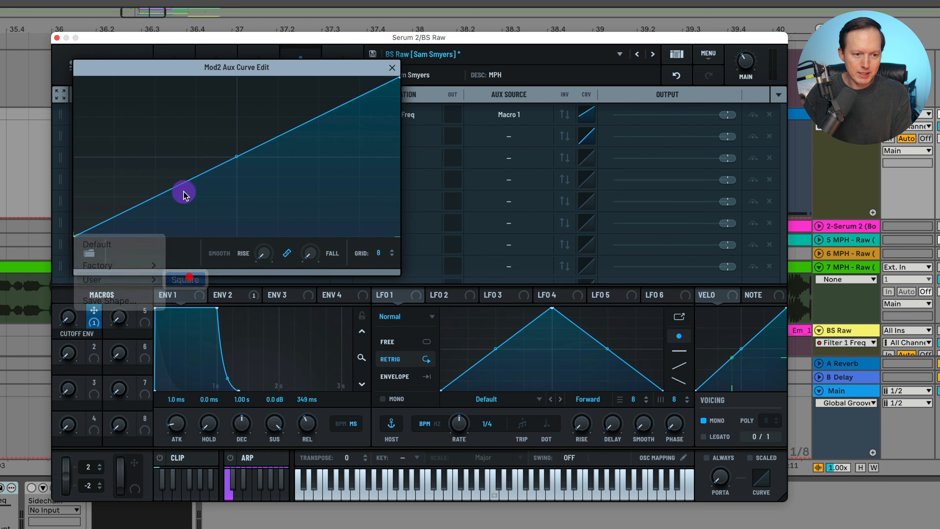
Examine the square Mod2 aux curve and close its editor.
{"action": "double_click", "coordinate": [119, 320]}
{"action": "left_click_drag", "start_coordinate": [119, 388], "coordinate": [97, 404]}
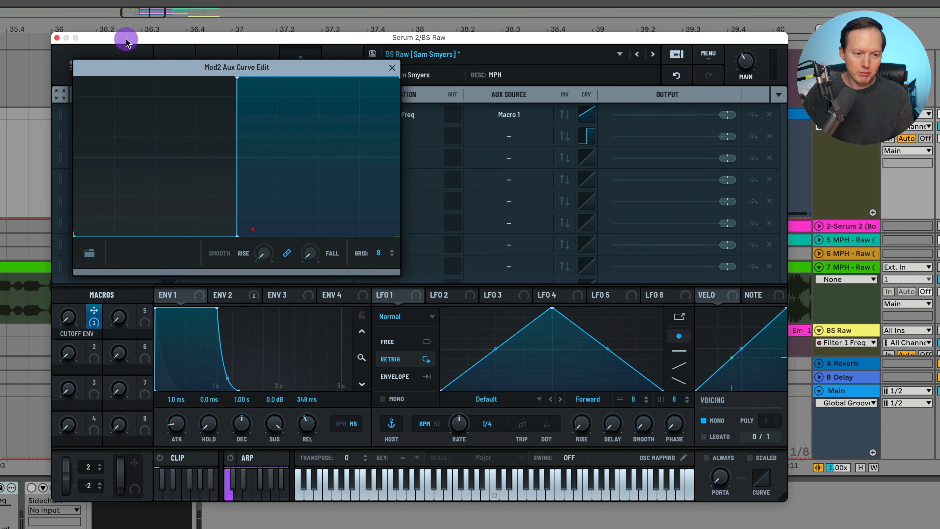
{"action": "left_click", "coordinate": [394, 68]}
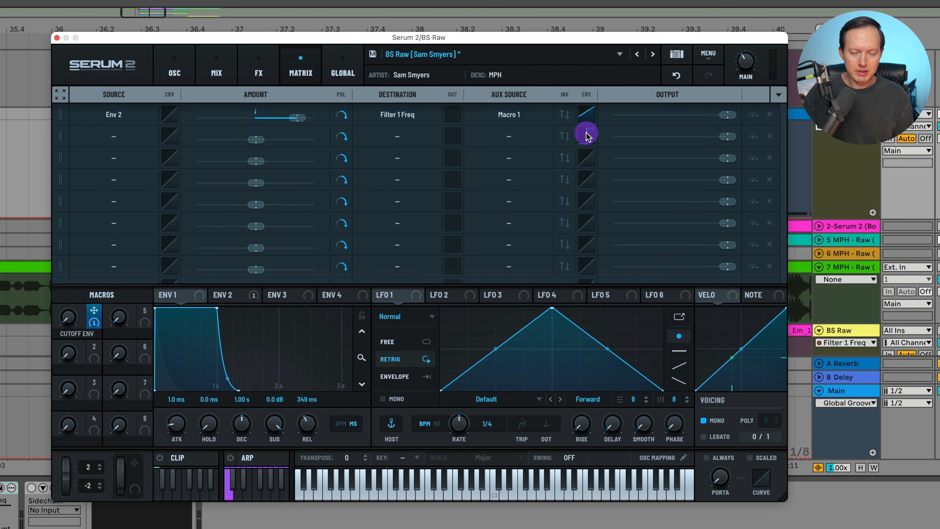
{"action": "left_click", "coordinate": [587, 135]}
{"action": "left_click", "coordinate": [393, 68]}
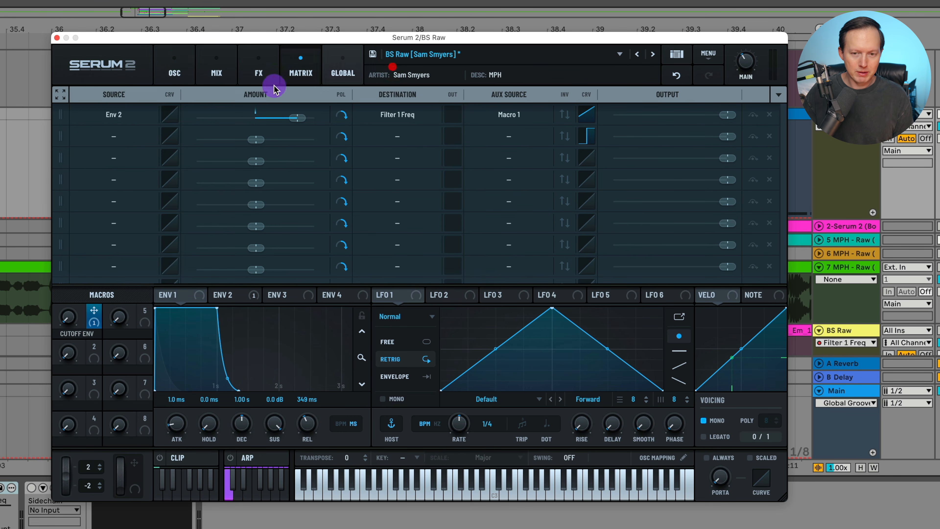
Inspect Env 2 and the equalizer effect of the bass patch, and close the synth window.
{"action": "left_click", "coordinate": [183, 74]}
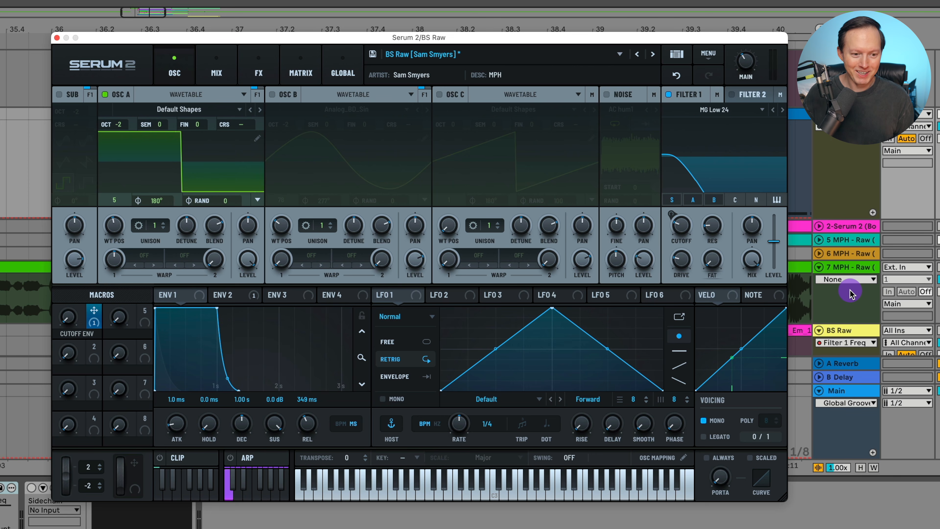
{"action": "left_click", "coordinate": [229, 295]}
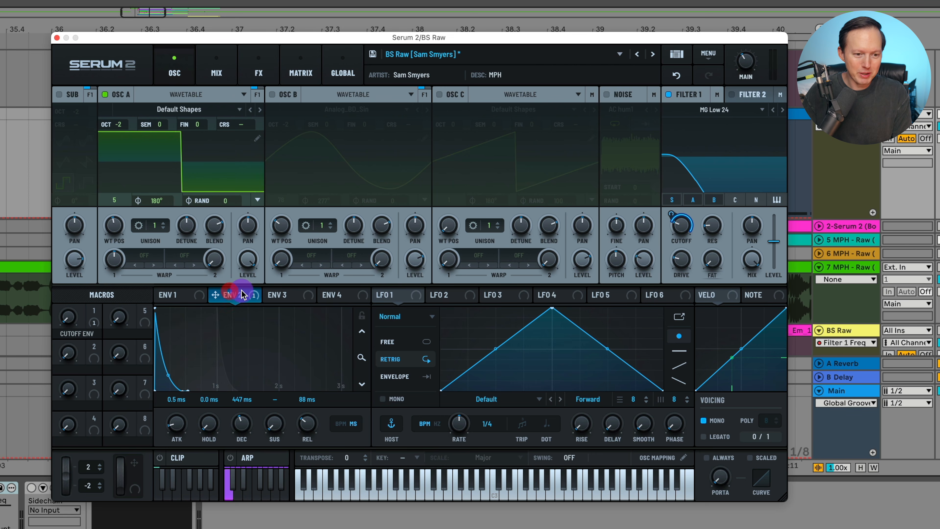
{"action": "left_click", "coordinate": [259, 71]}
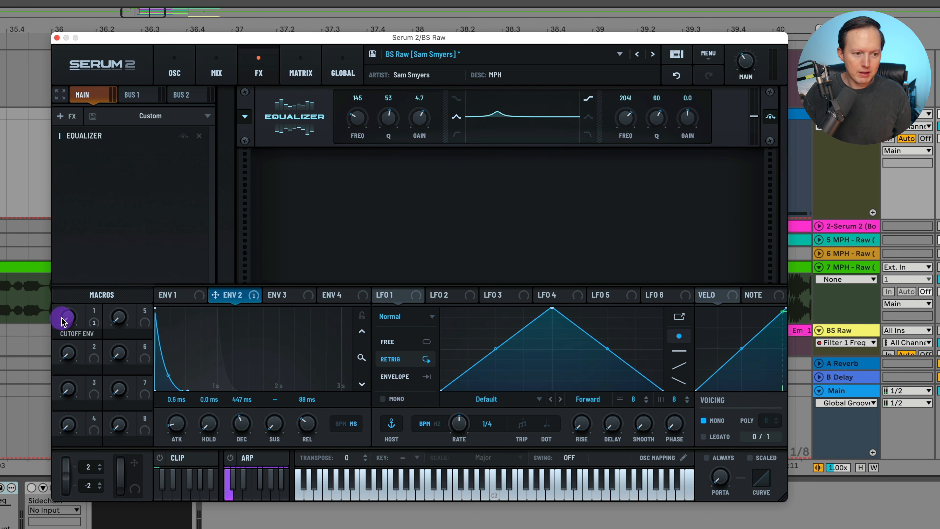
{"action": "left_click", "coordinate": [56, 38]}
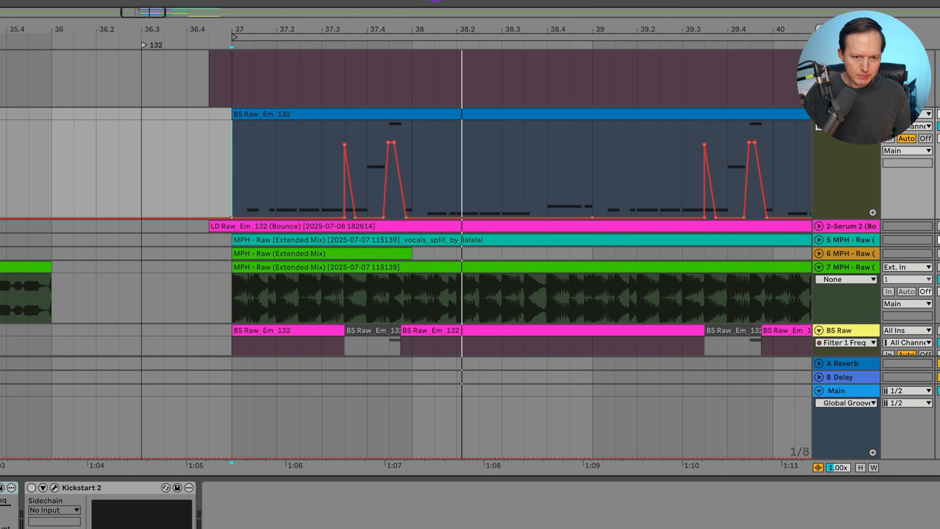
Audition the bass from bar 37 and enable Kickstart 2 on the BS Raw track, checking its ducking curve.
{"action": "left_click", "coordinate": [236, 174]}
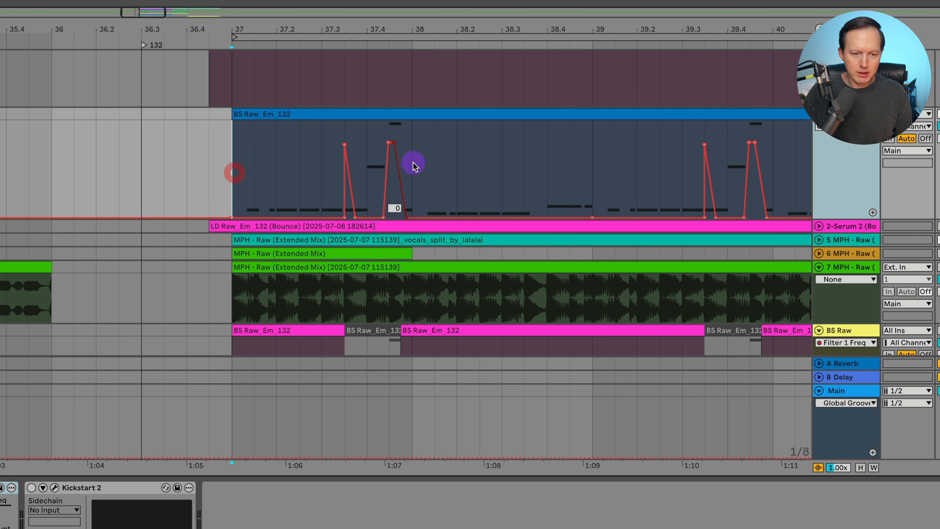
{"action": "key", "text": "space"}
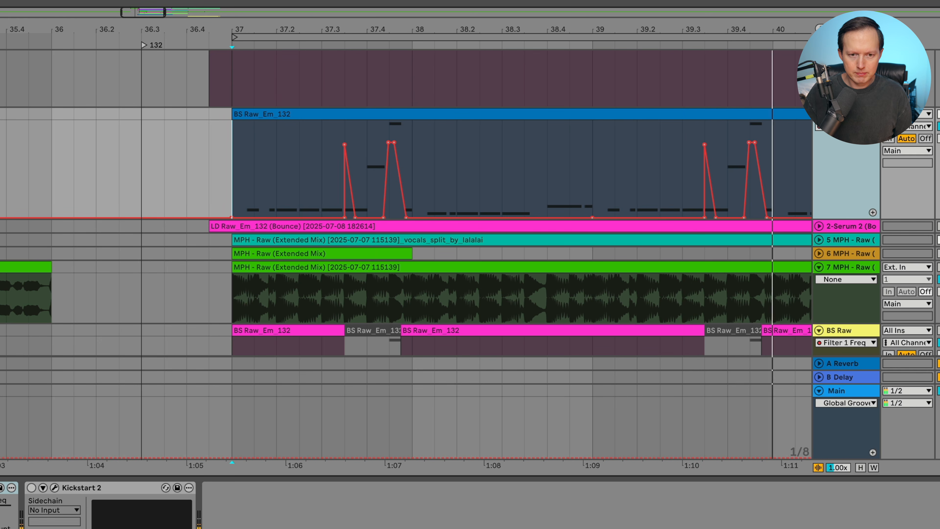
{"action": "left_click", "coordinate": [31, 488]}
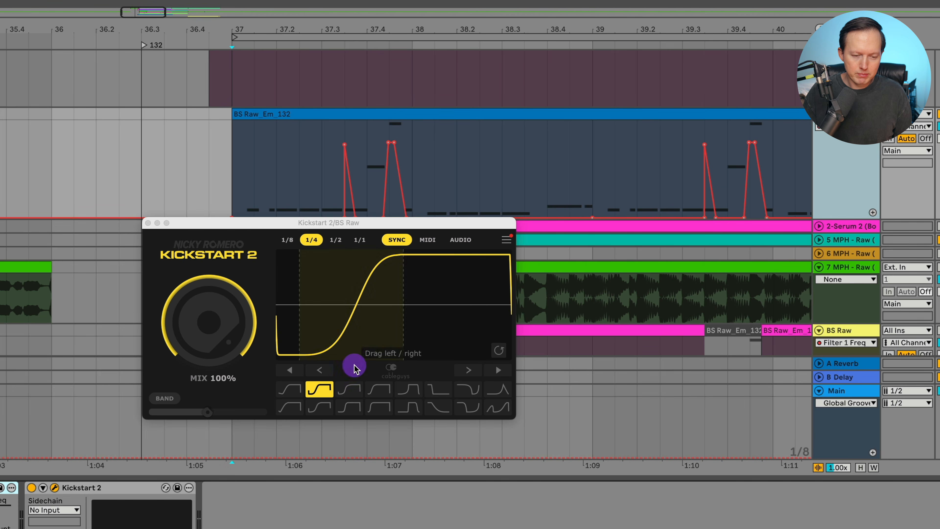
{"action": "left_click", "coordinate": [148, 222]}
{"action": "key", "text": "space"}
Compare the Macro 1-automated bass clip with the split BS Raw tracks further down while auditioning from bar 37.
{"action": "left_click_drag", "start_coordinate": [824, 210], "coordinate": [761, 210]}
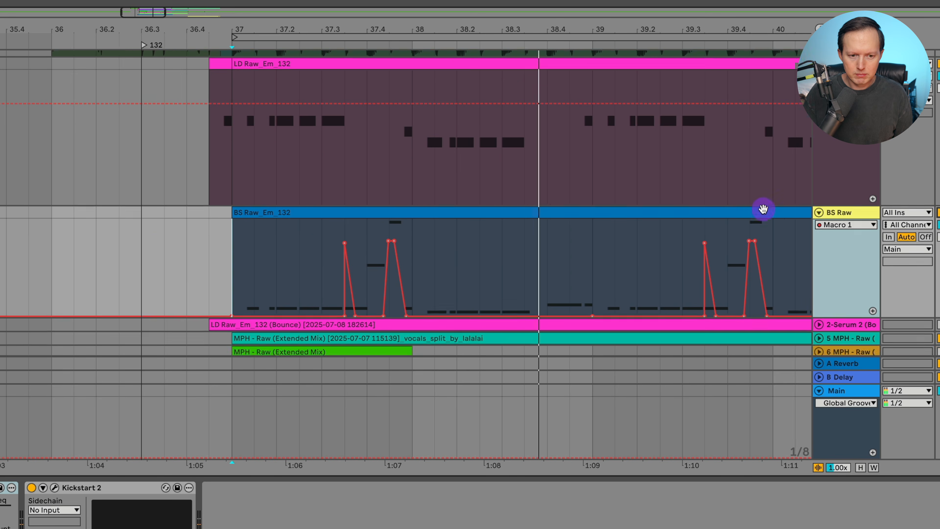
{"action": "scroll", "coordinate": [355, 284], "scroll_direction": "down", "scroll_amount": 4}
{"action": "scroll", "coordinate": [354, 285], "scroll_direction": "down", "scroll_amount": 6}
{"action": "left_click", "coordinate": [231, 211]}
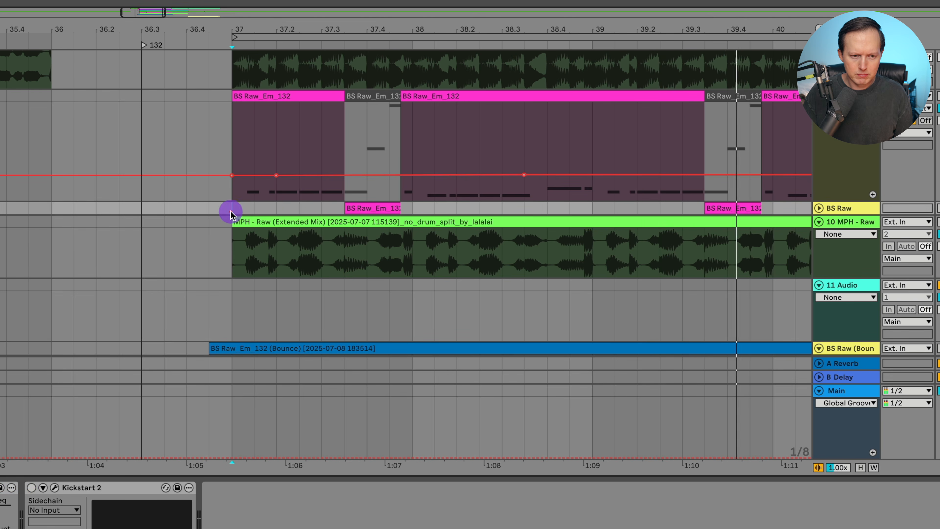
{"action": "scroll", "coordinate": [231, 212], "scroll_direction": "up", "scroll_amount": 5}
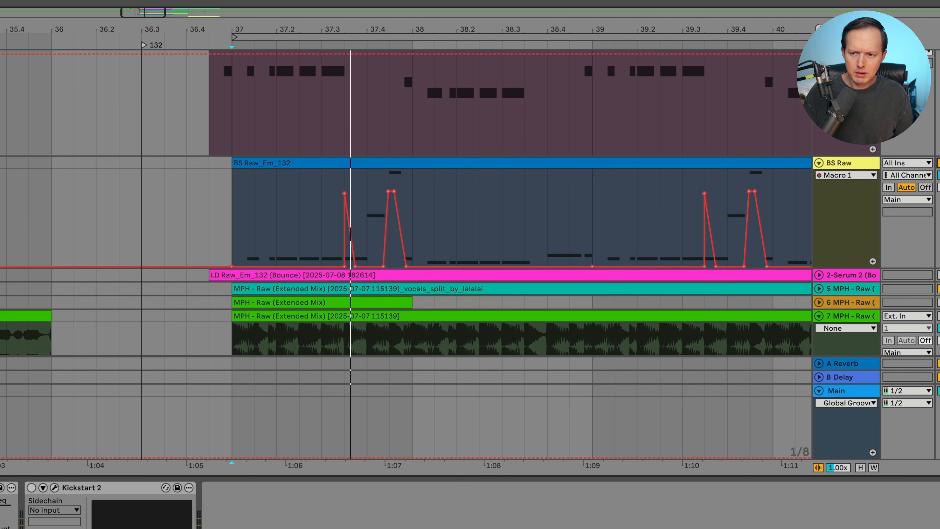
{"action": "scroll", "coordinate": [892, 174], "scroll_direction": "down", "scroll_amount": 8}
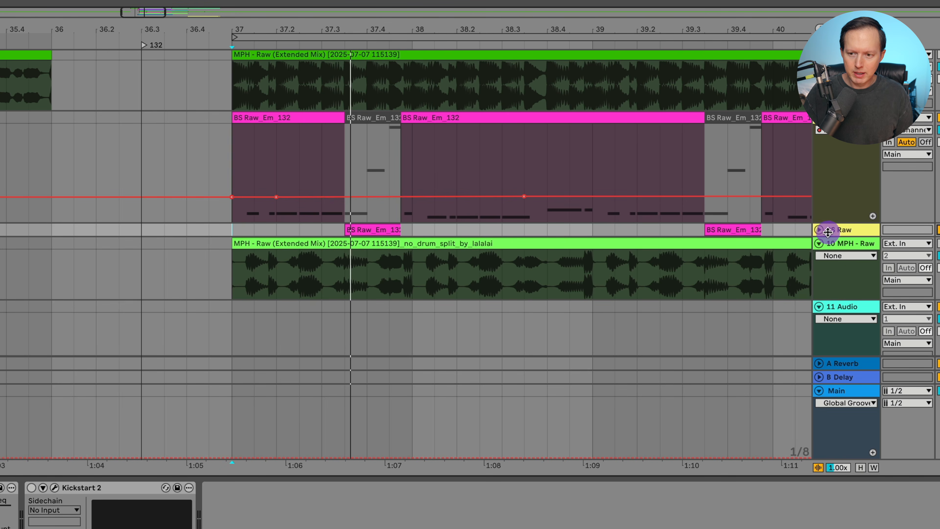
Unfold the lower BS Raw track and audition its Filter 1 Freq automation from around beat 37.2.
{"action": "left_click", "coordinate": [819, 230]}
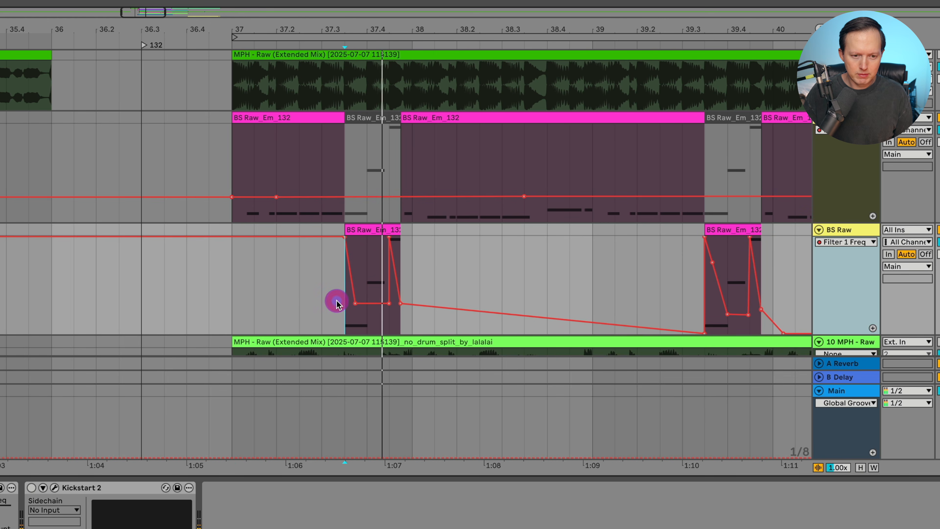
{"action": "scroll", "coordinate": [892, 174], "scroll_direction": "up", "scroll_amount": 8}
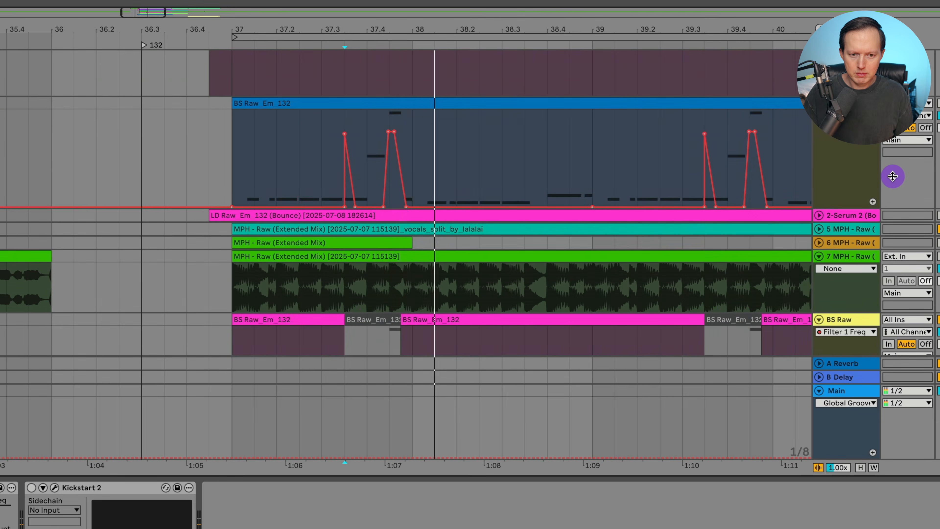
{"action": "scroll", "coordinate": [890, 180], "scroll_direction": "down", "scroll_amount": 8}
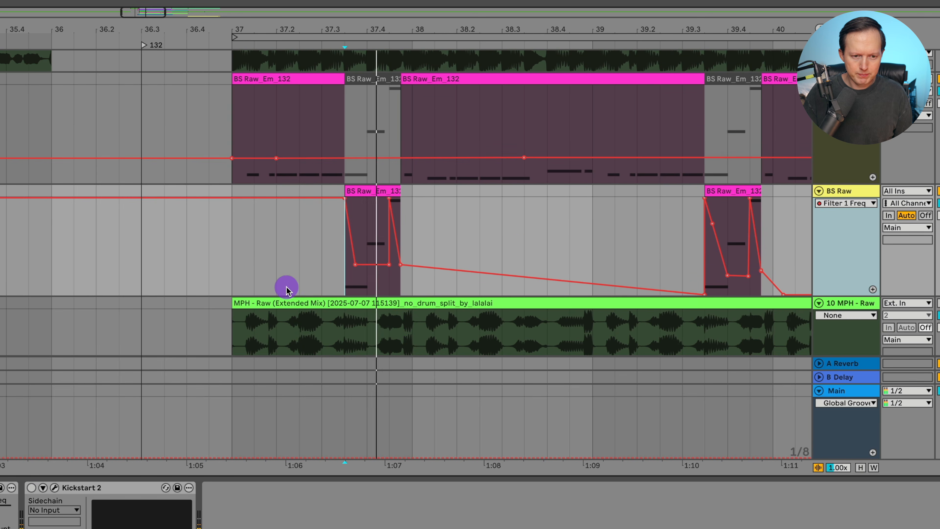
{"action": "left_click", "coordinate": [277, 258]}
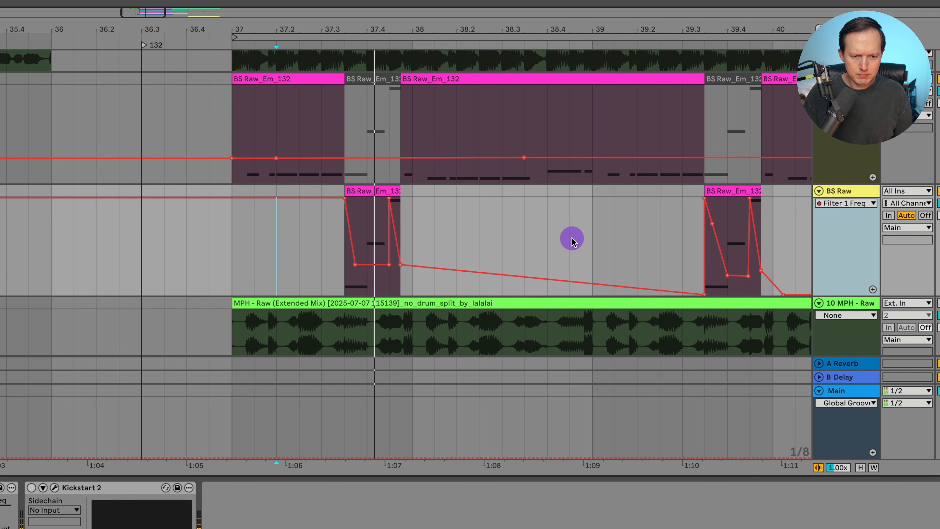
{"action": "key", "text": "space"}
{"action": "key", "text": "space"}
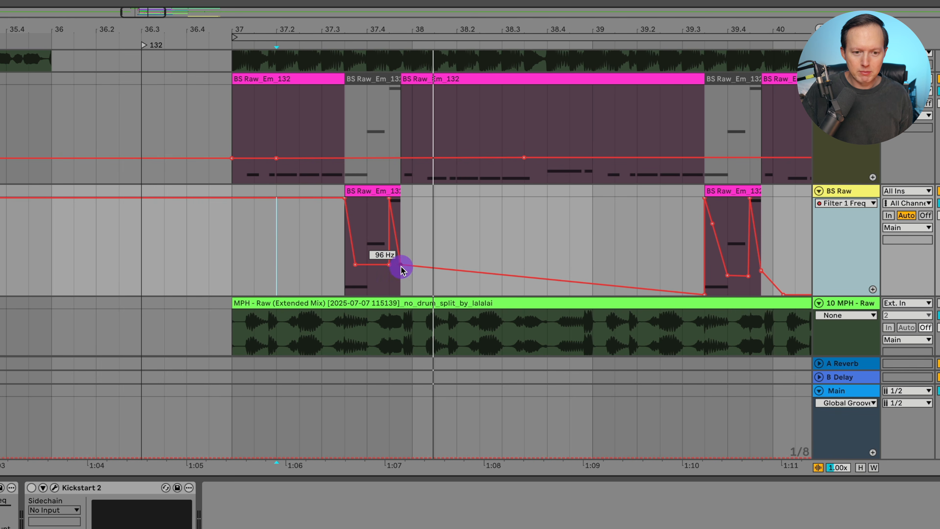
Check the breakpoint values of the first Filter 1 Freq dip and replay it from the start of its clip.
{"action": "left_click_drag", "start_coordinate": [400, 264], "coordinate": [401, 264]}
{"action": "left_click", "coordinate": [386, 245]}
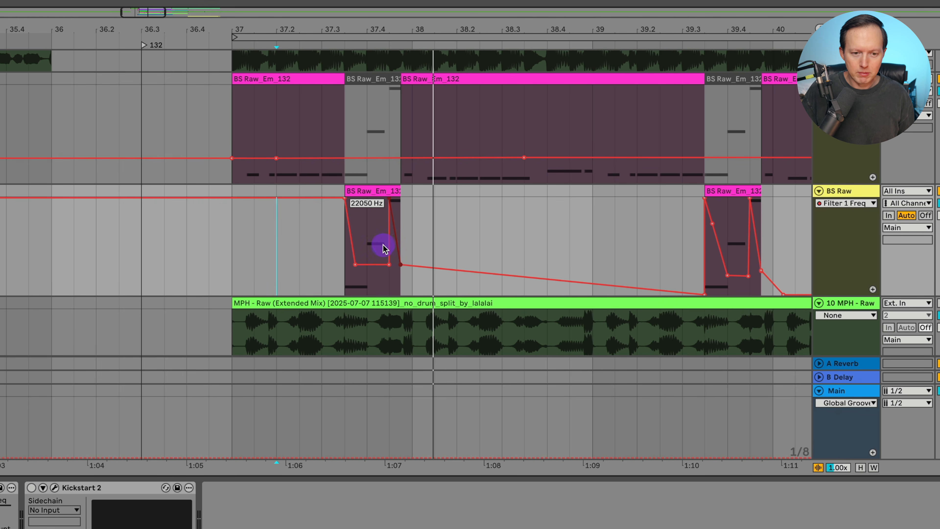
{"action": "key", "text": "space"}
{"action": "left_click", "coordinate": [339, 247]}
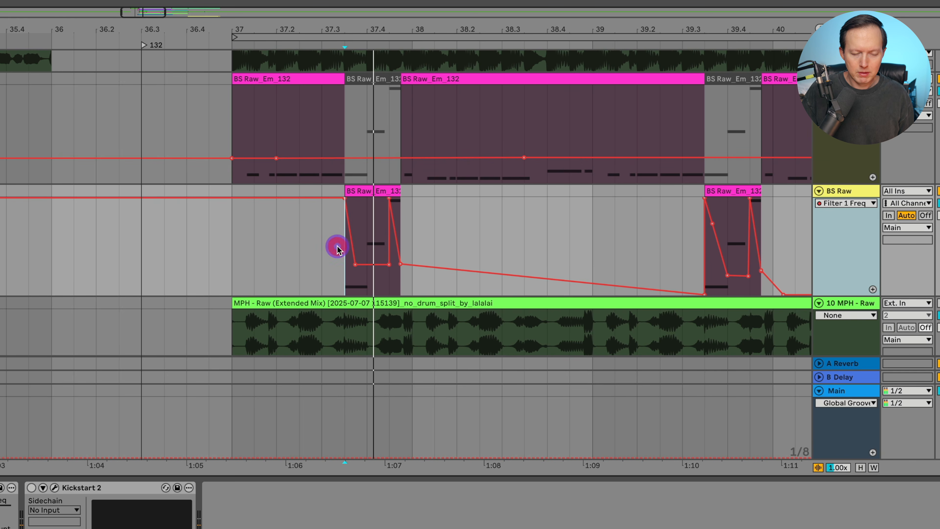
{"action": "left_click", "coordinate": [728, 241]}
Select the BS Raw_Em_132 clip on the Macro 1-automated track and show its full length up to bar 41.
{"action": "scroll", "coordinate": [635, 229], "scroll_direction": "up", "scroll_amount": 10}
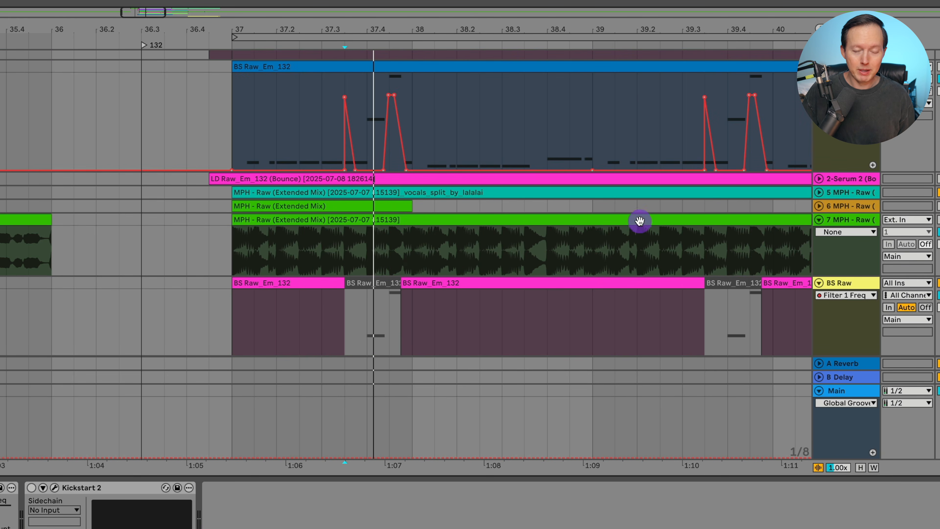
{"action": "scroll", "coordinate": [639, 221], "scroll_direction": "up", "scroll_amount": 5}
{"action": "left_click", "coordinate": [343, 178]}
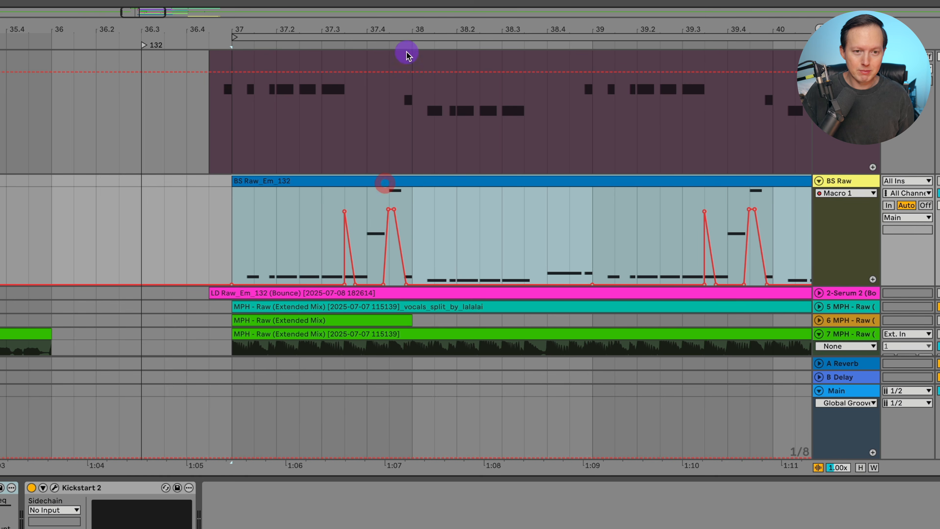
{"action": "left_click_drag", "start_coordinate": [413, 29], "coordinate": [411, 34]}
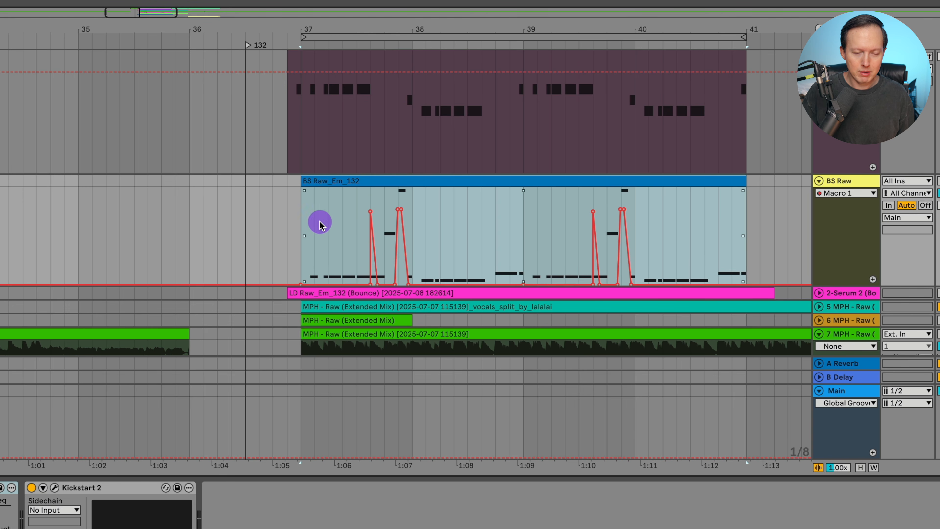